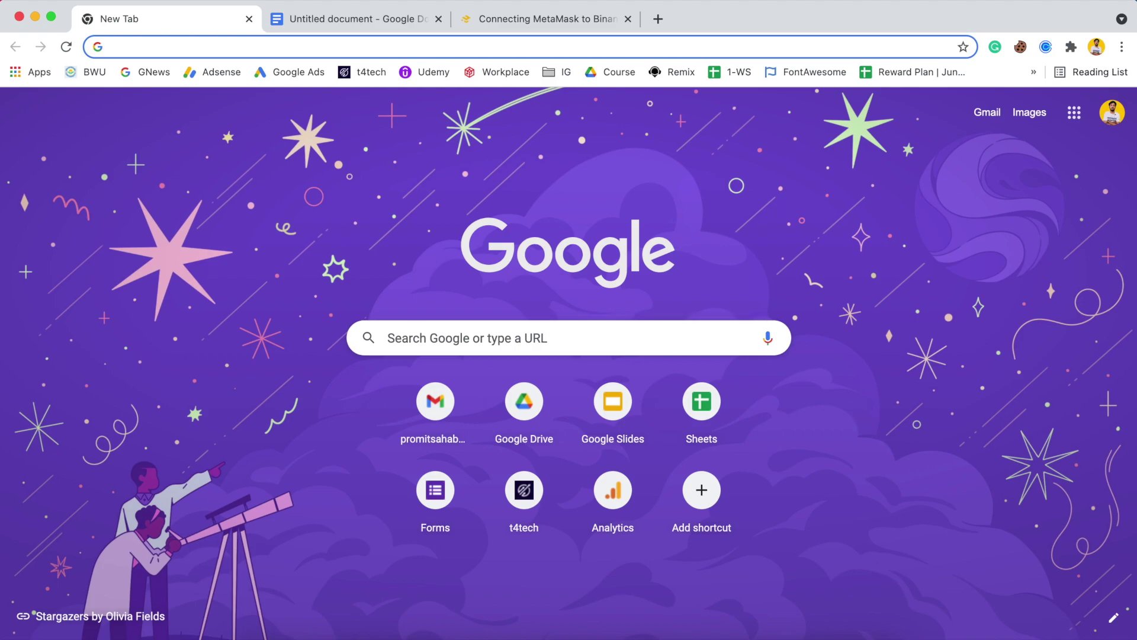
left_click(1073, 49)
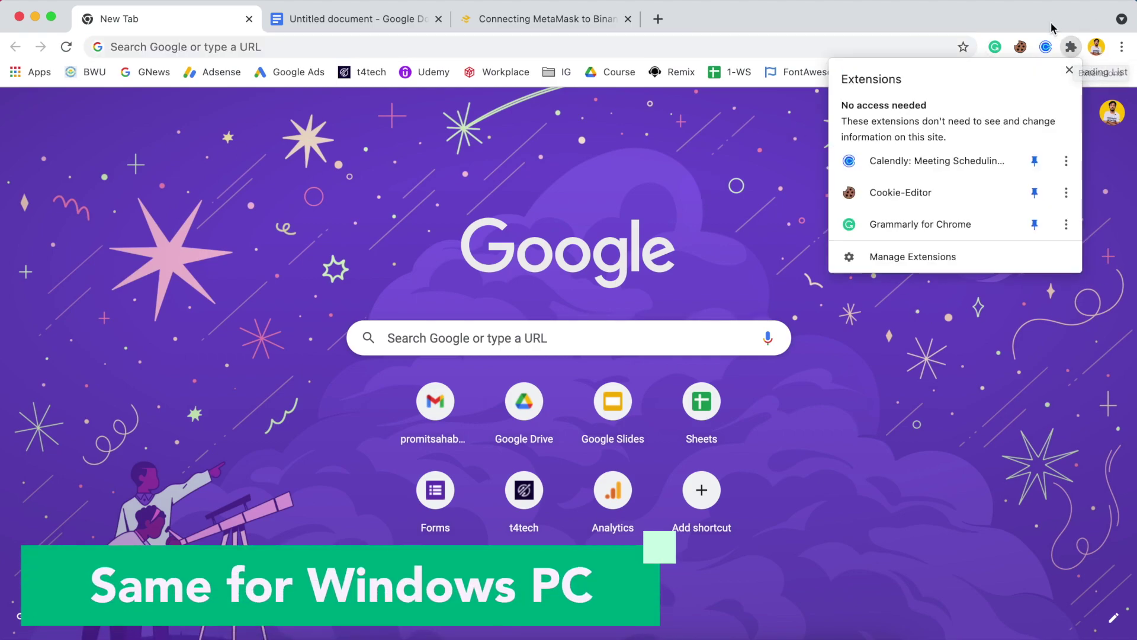
left_click(1020, 378)
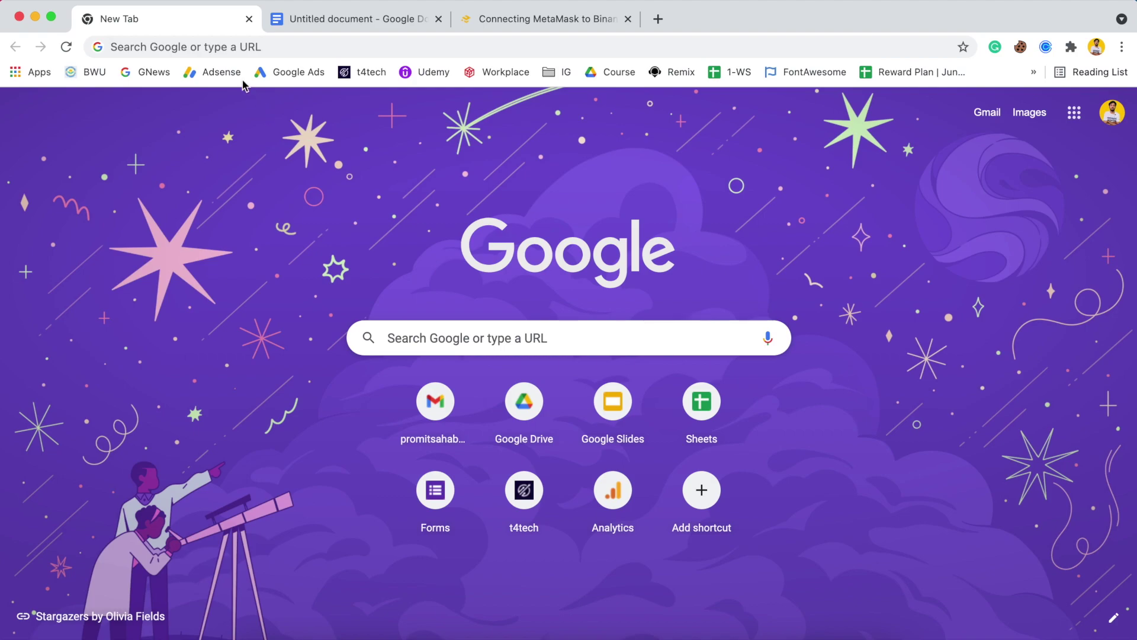
- Find the Chrome Web Store through a Google search for "chrome web" and search the store for metamask
left_click(247, 52)
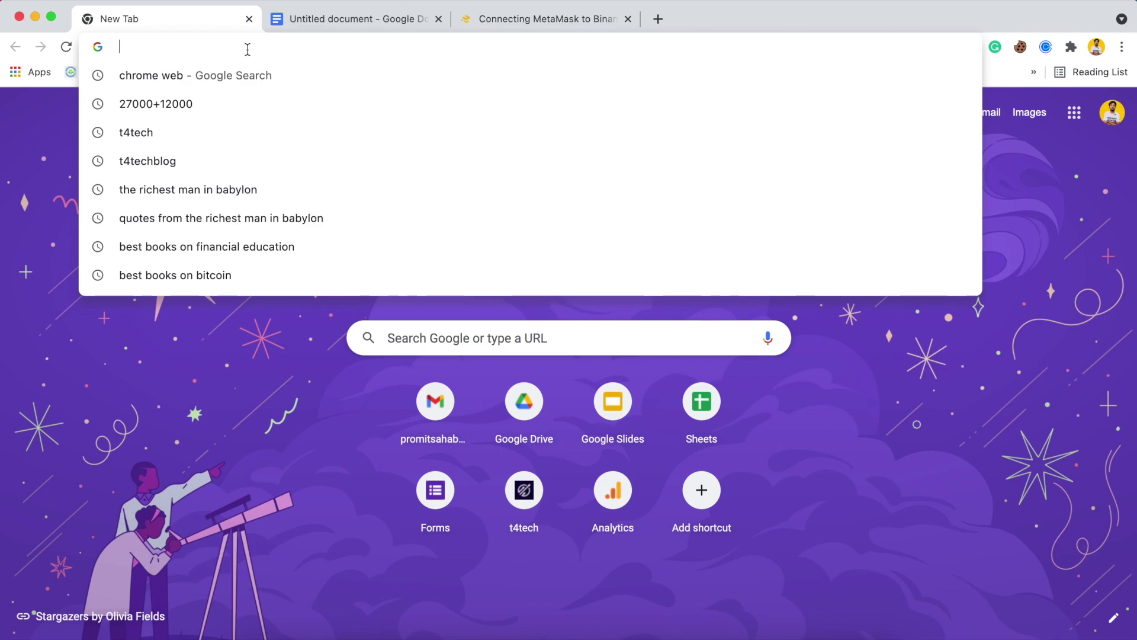
left_click(248, 73)
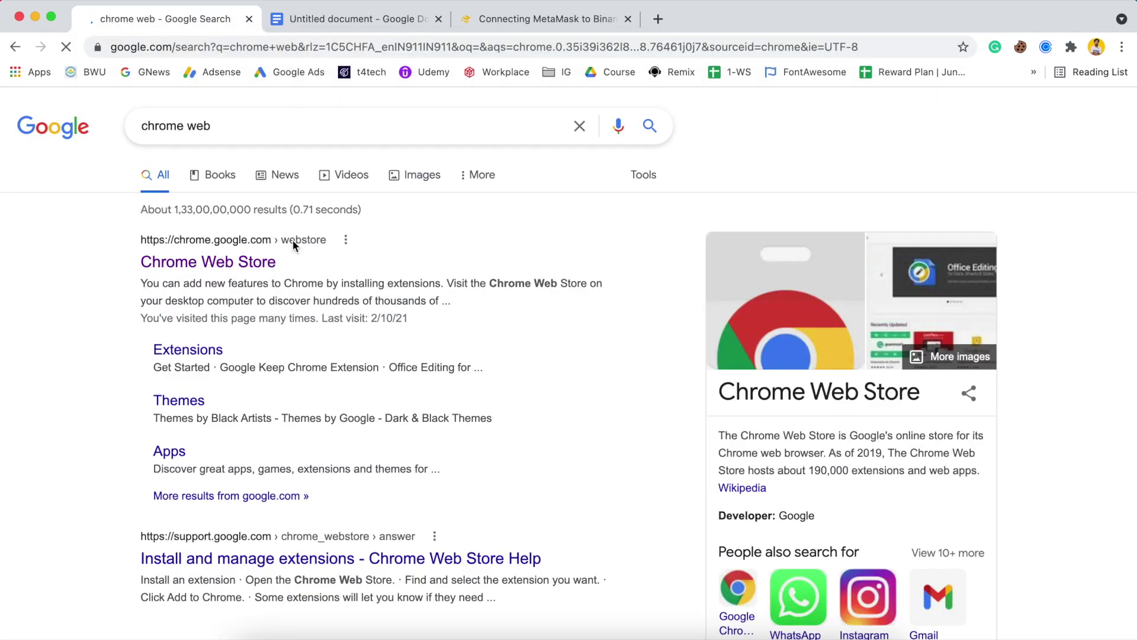
left_click(205, 261)
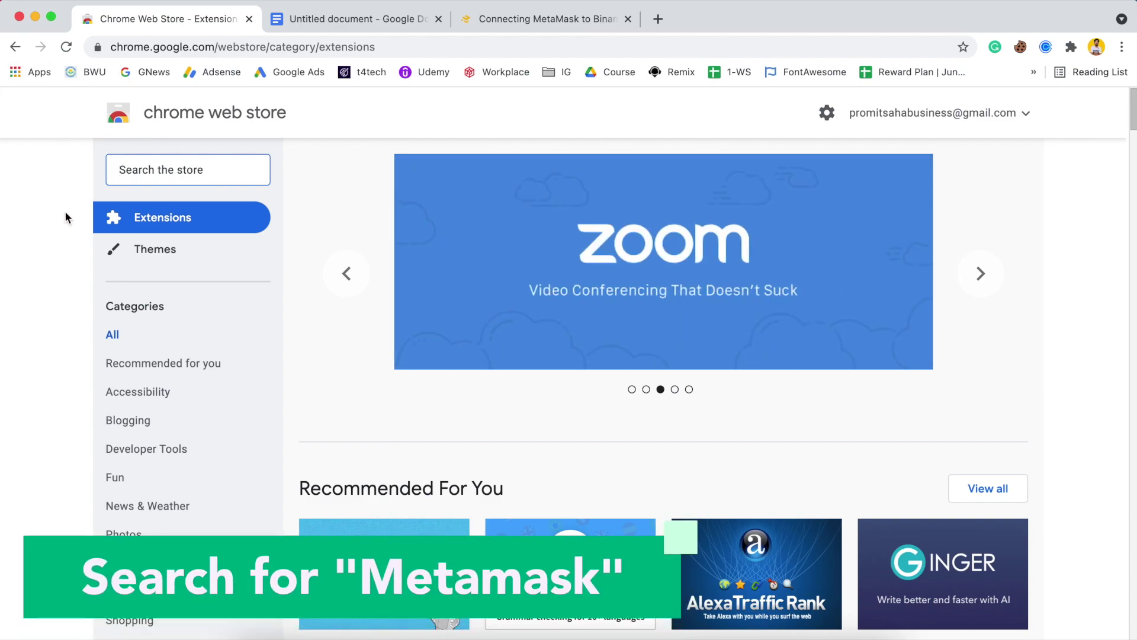
type("meta")
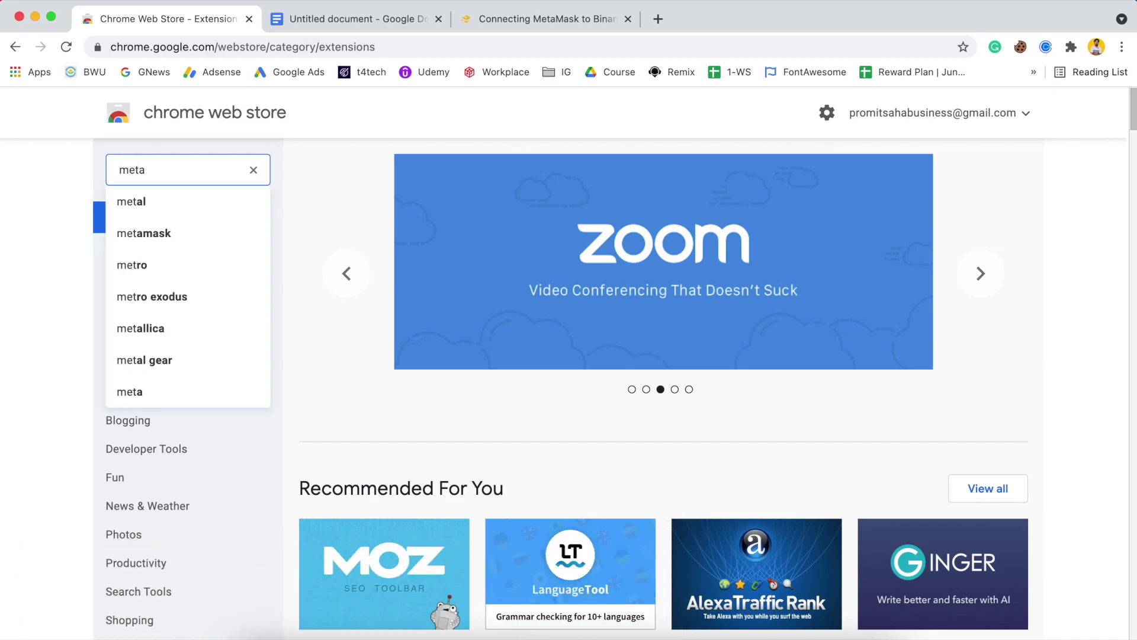
left_click(124, 233)
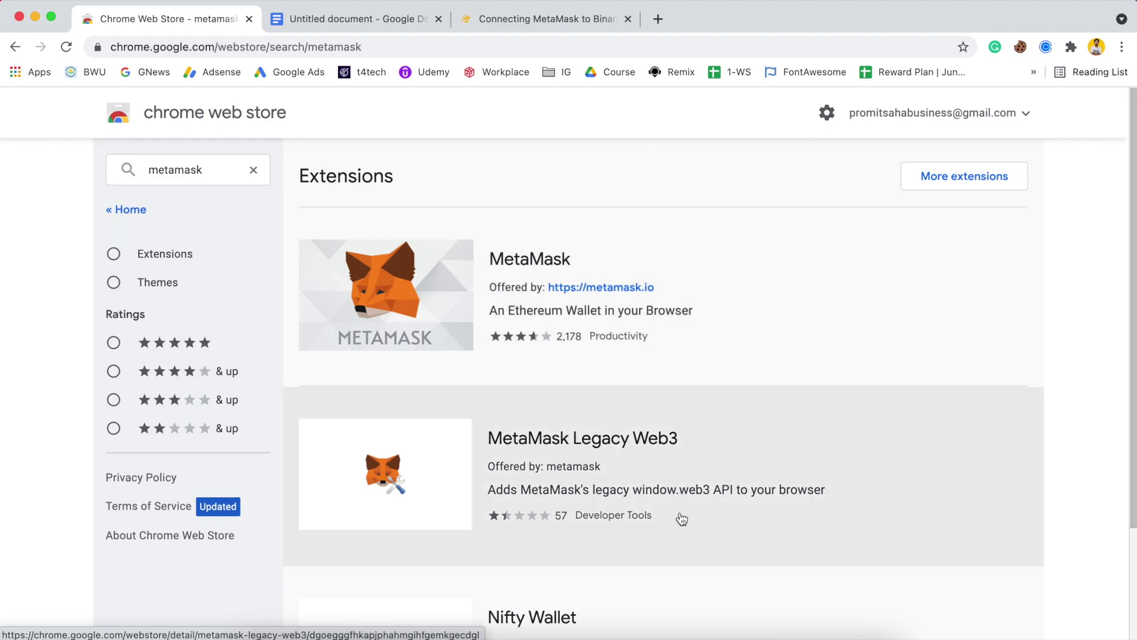
scroll(762, 468, "down", 5)
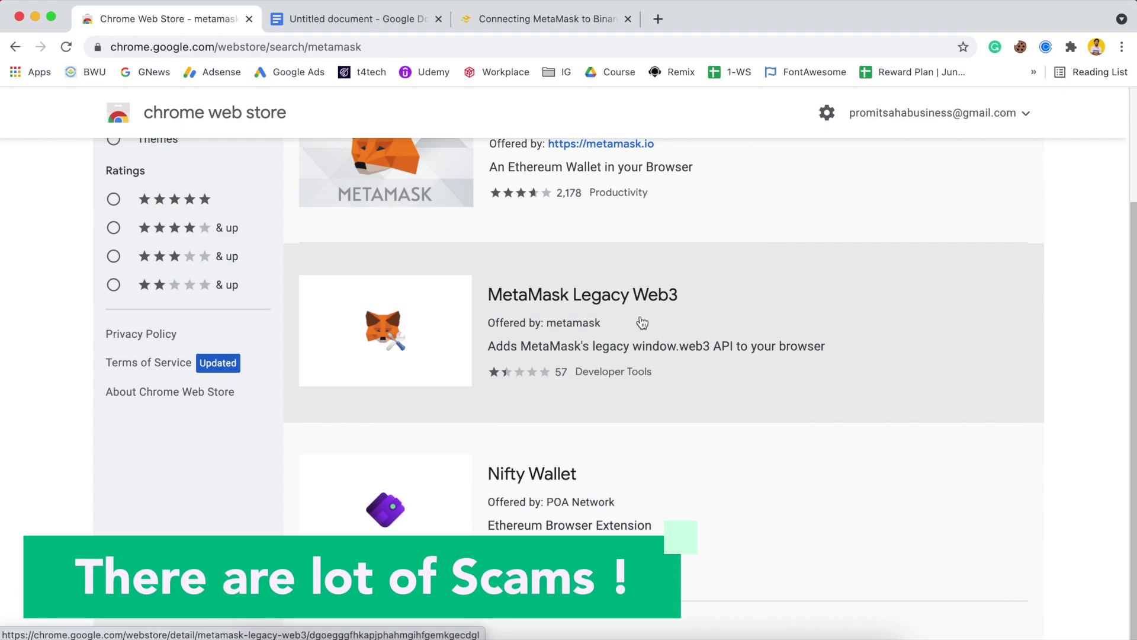
scroll(643, 323, "up", 5)
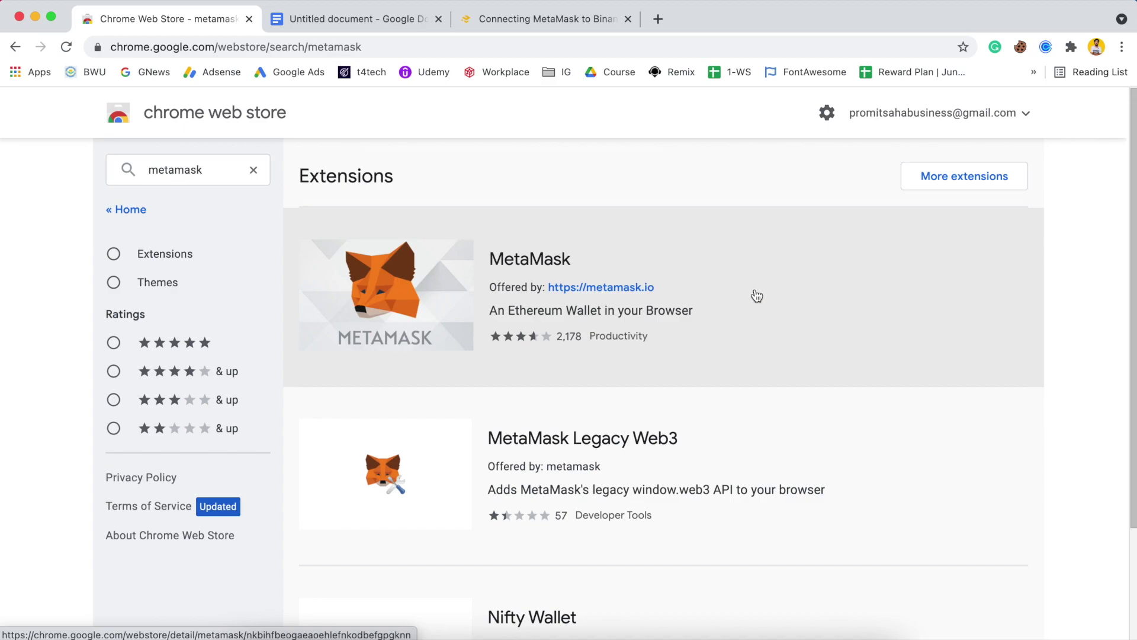
left_click(686, 325)
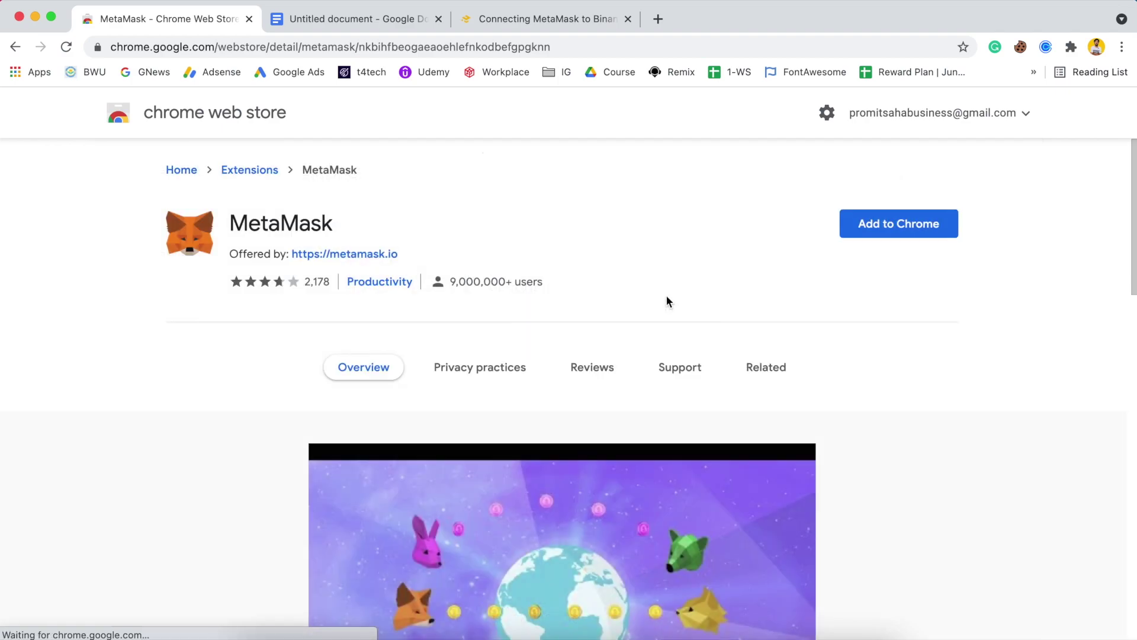
left_click(917, 240)
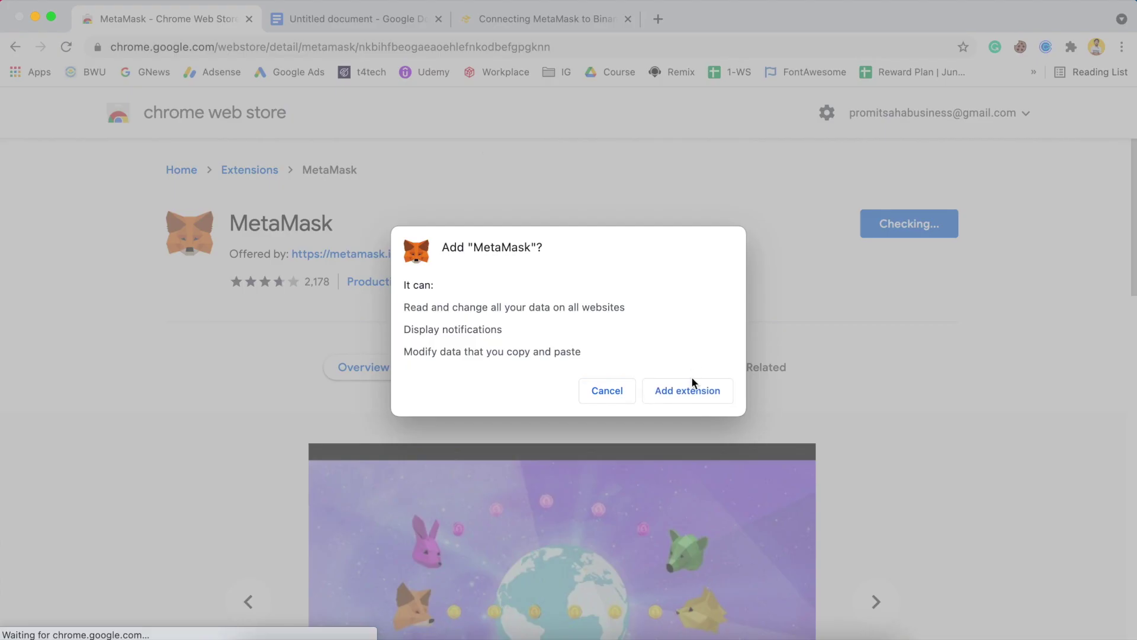
left_click(688, 391)
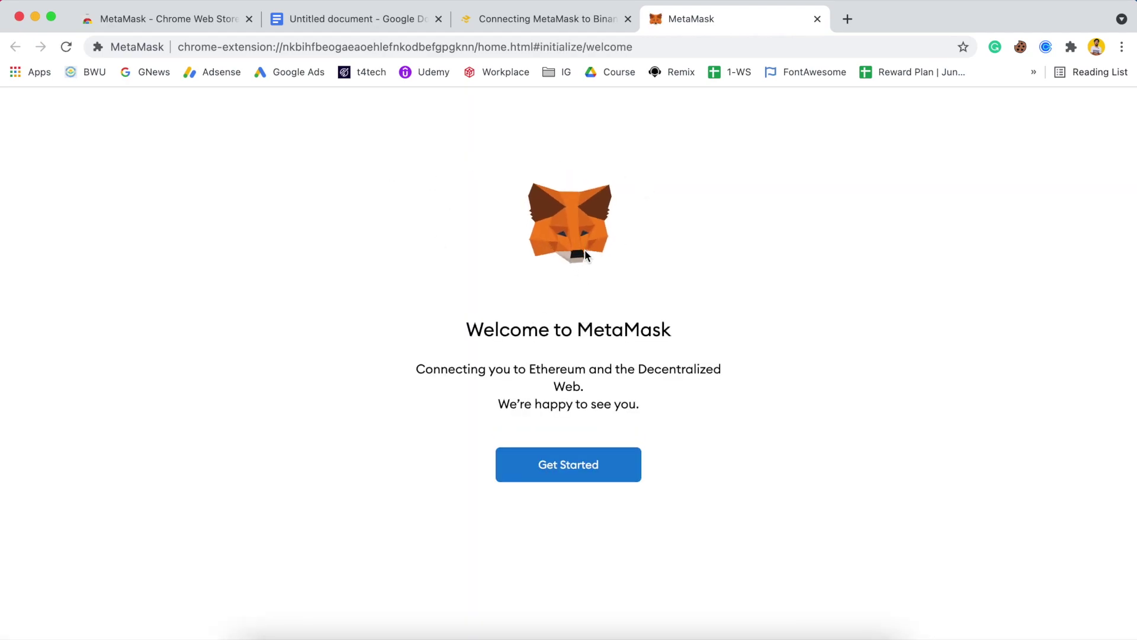
- Create a new MetaMask wallet, declining usage data collection, setting the wallet password and agreeing to the Terms of Use
left_click(539, 477)
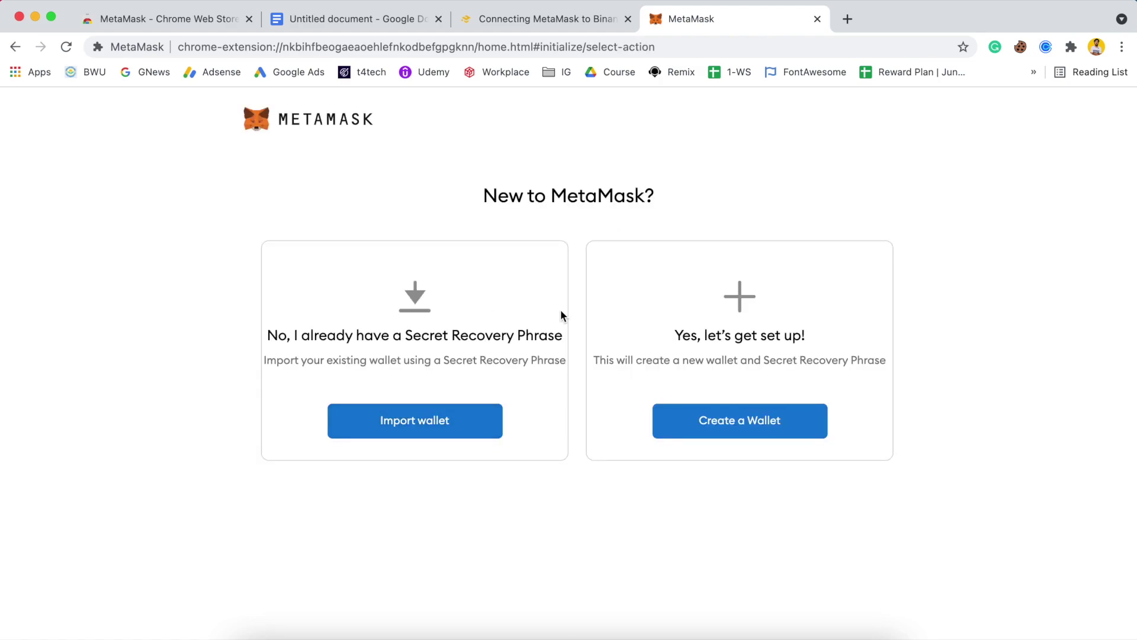
left_click(687, 420)
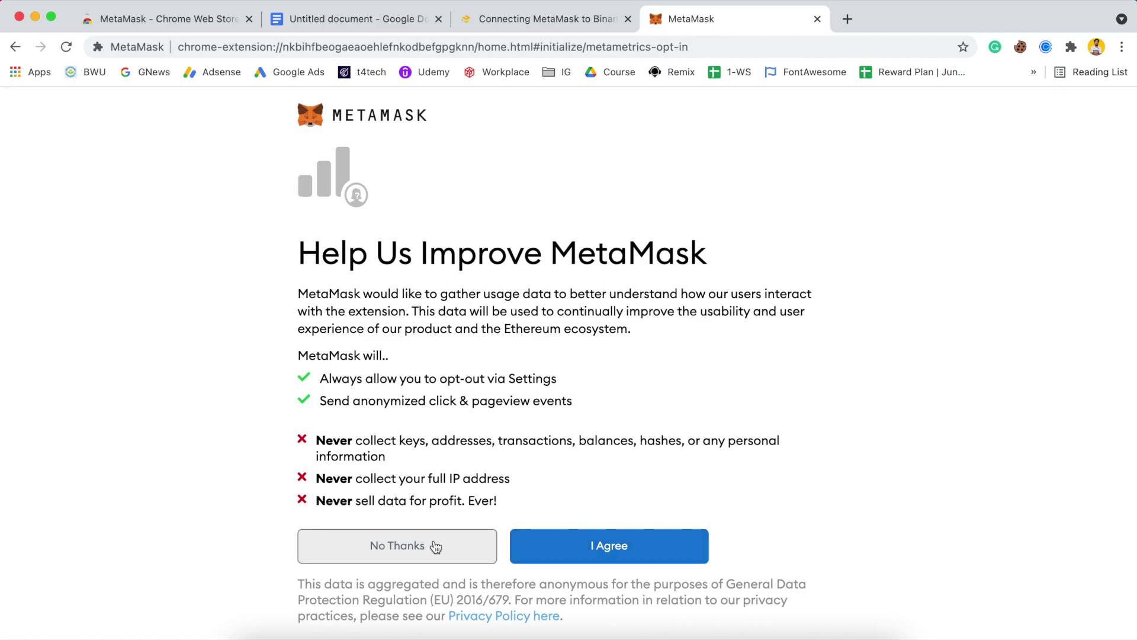
left_click(409, 547)
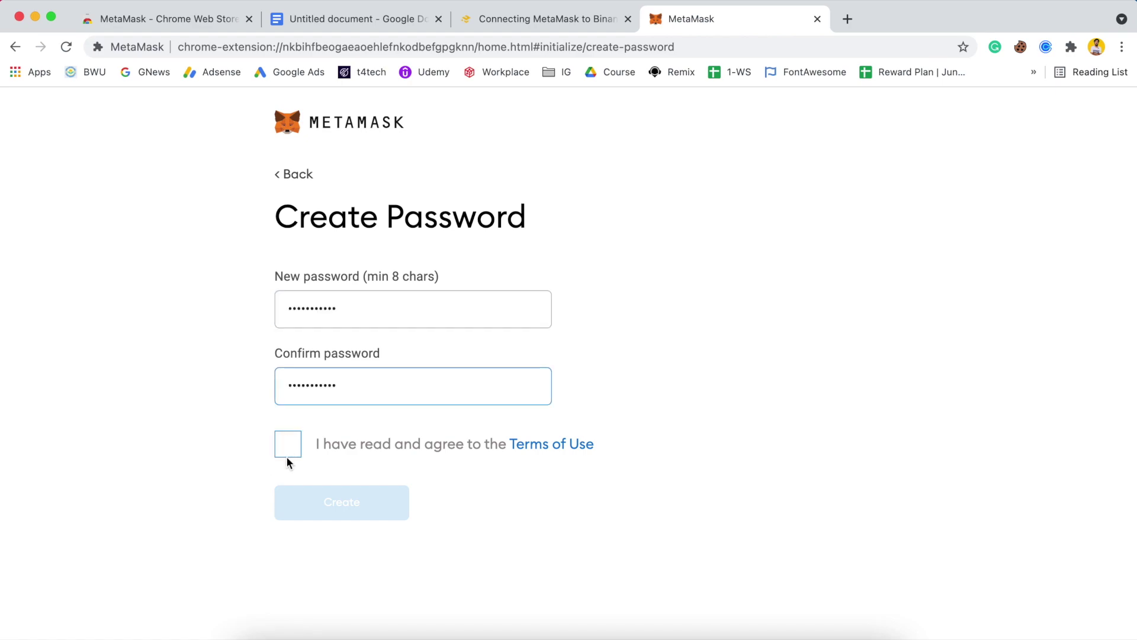
left_click(288, 445)
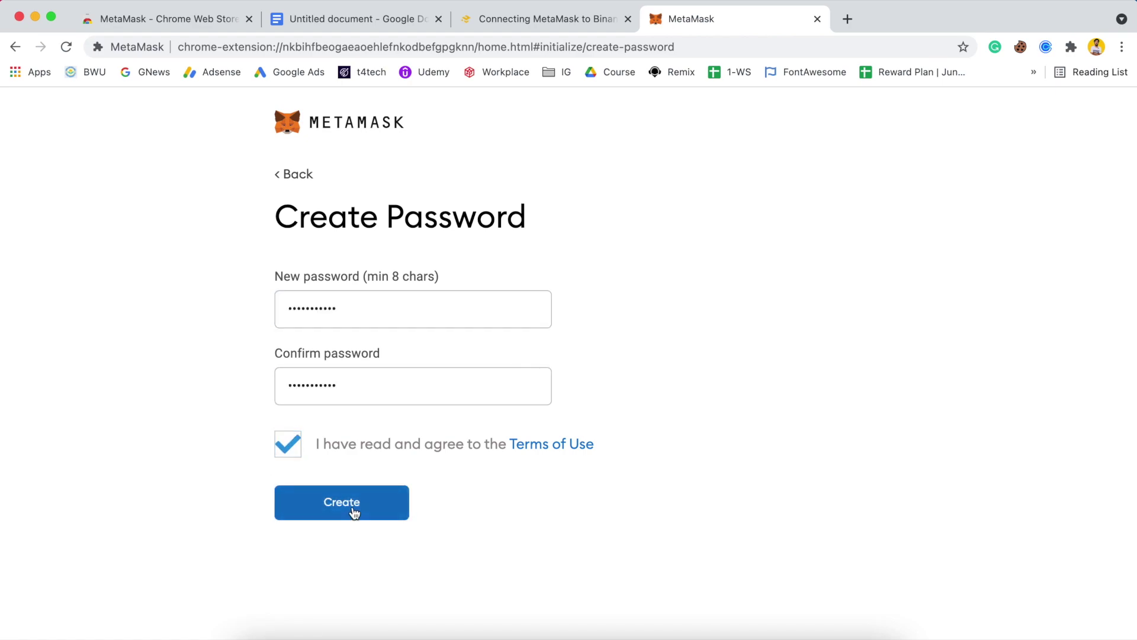
left_click(354, 513)
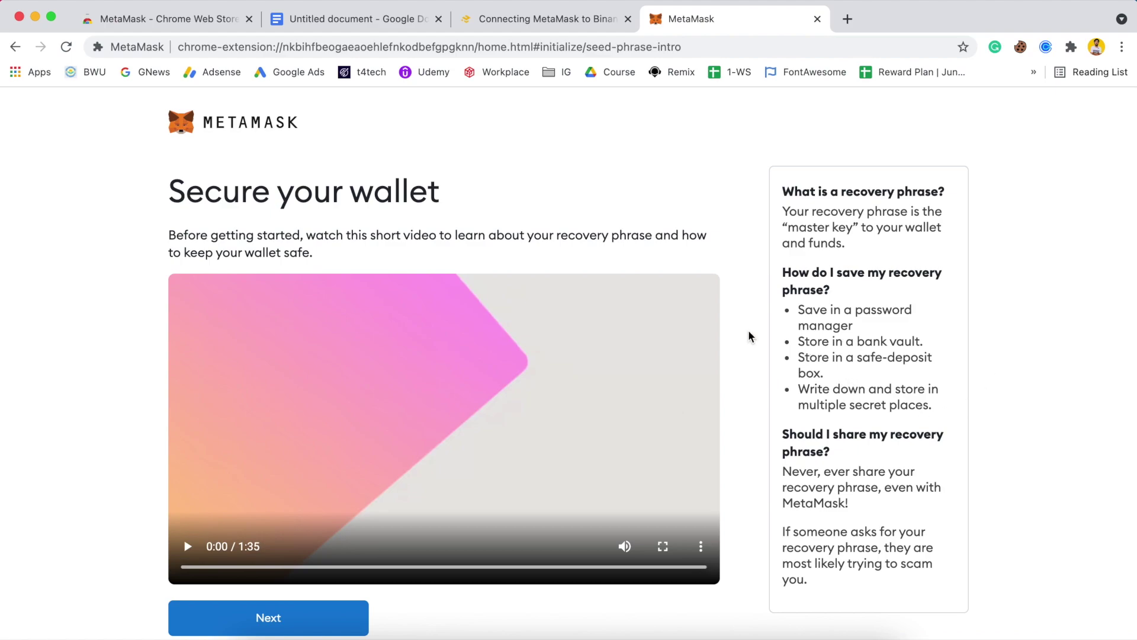
- Continue past the recovery phrase video, reveal the secret backup phrase and copy it into the blank Google Docs document
left_click(310, 626)
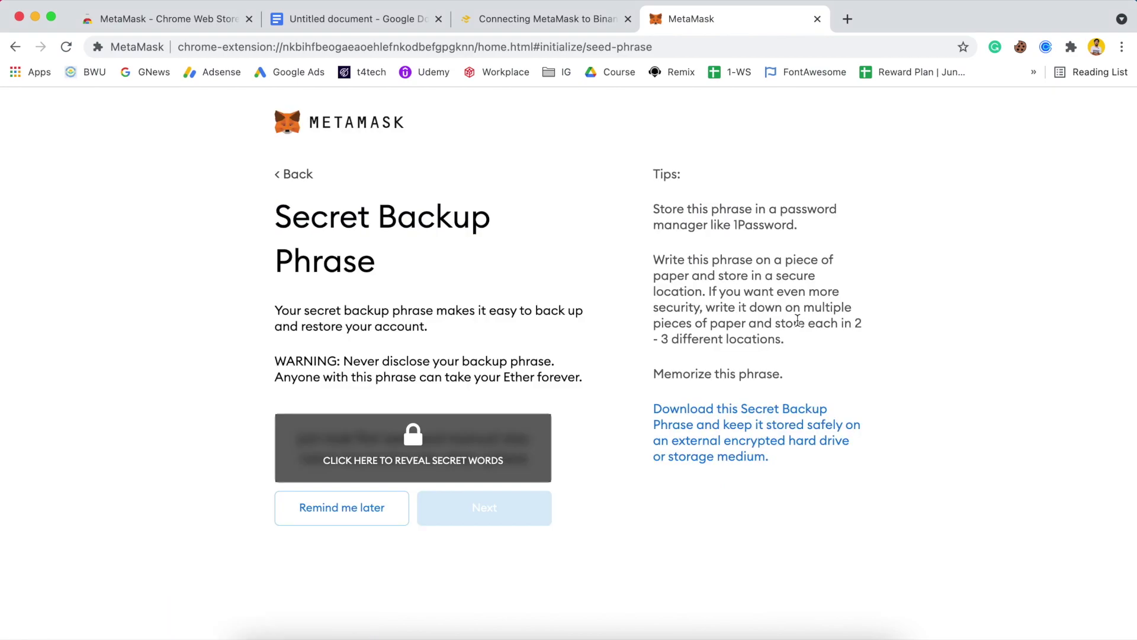
left_click(410, 453)
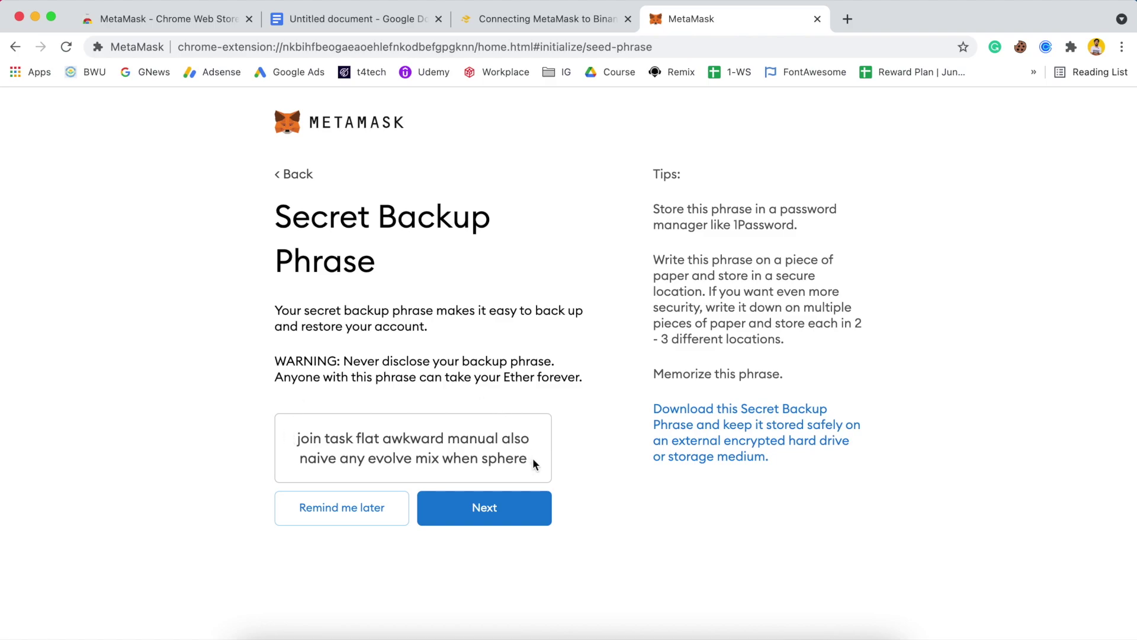
left_click_drag(532, 457, 243, 430)
key("super+c")
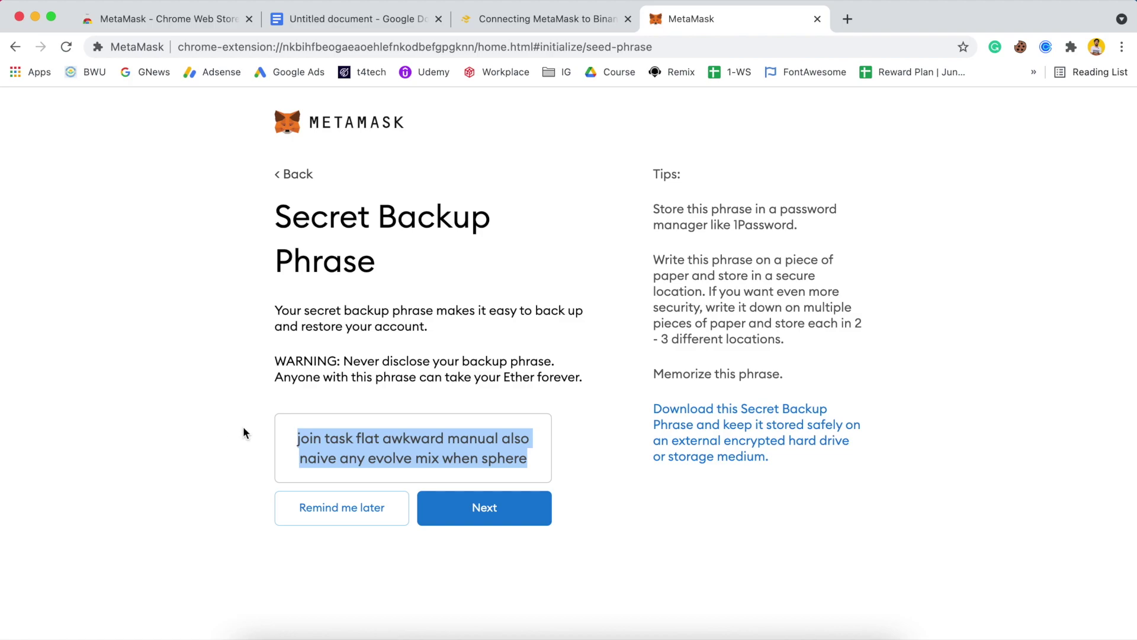
left_click(356, 19)
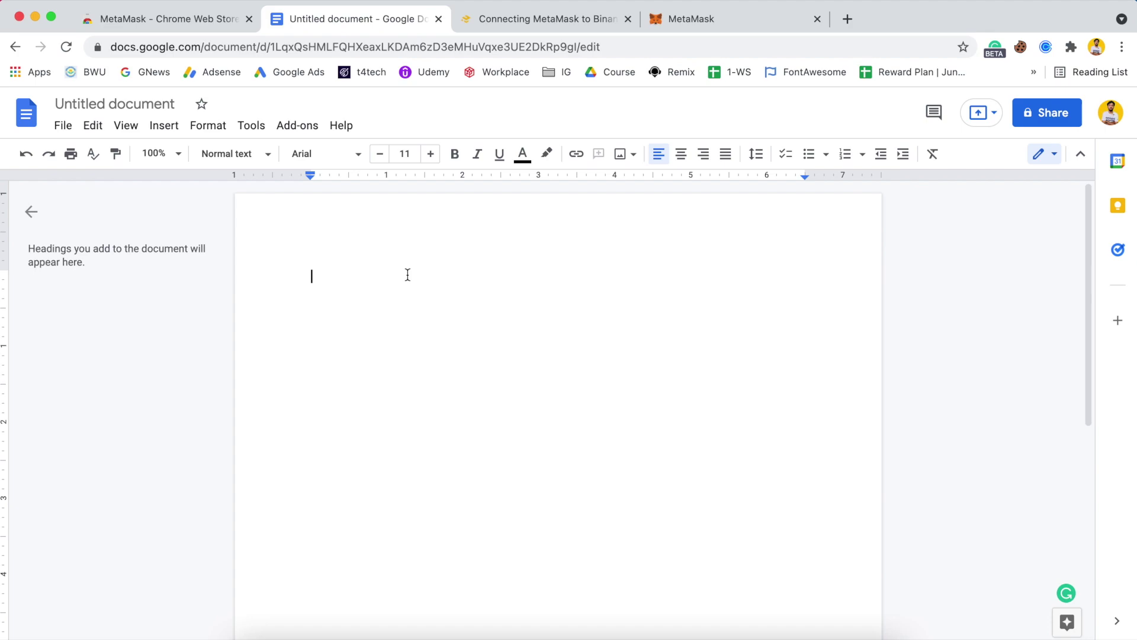
key("super+v")
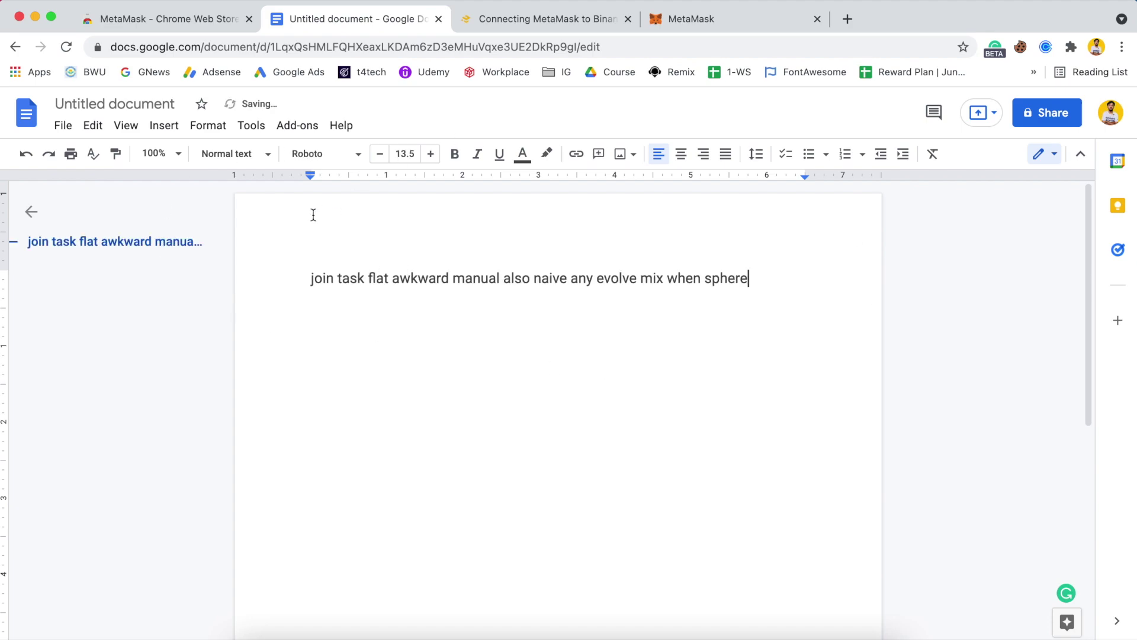
- Return to MetaMask and select the first six words of the secret backup phrase in order, checking them against the document
left_click(170, 20)
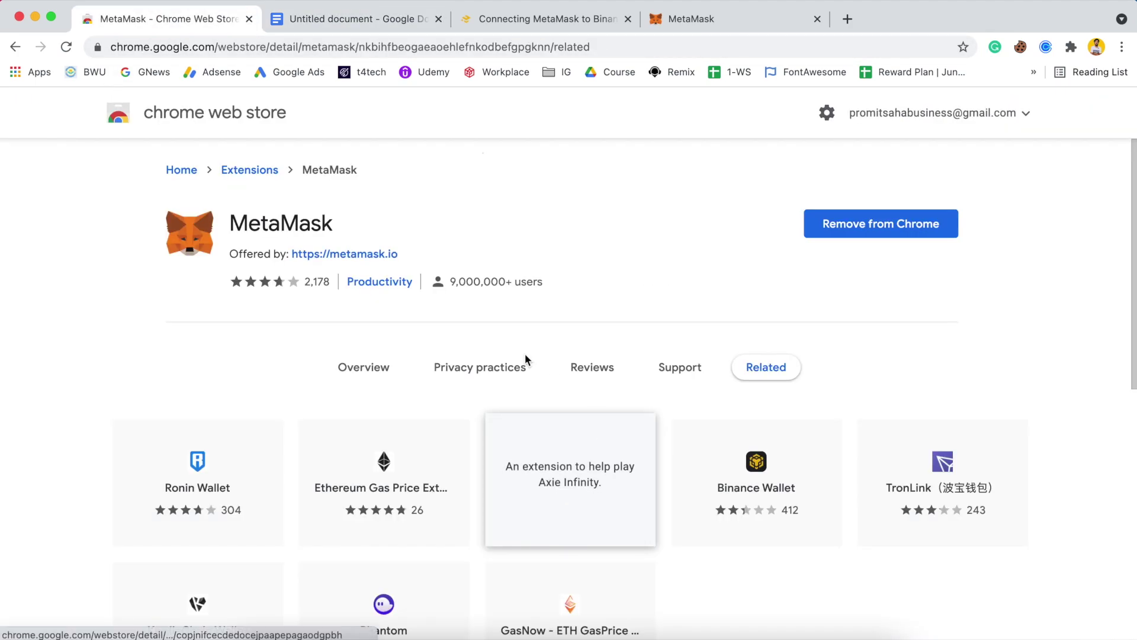
left_click(711, 24)
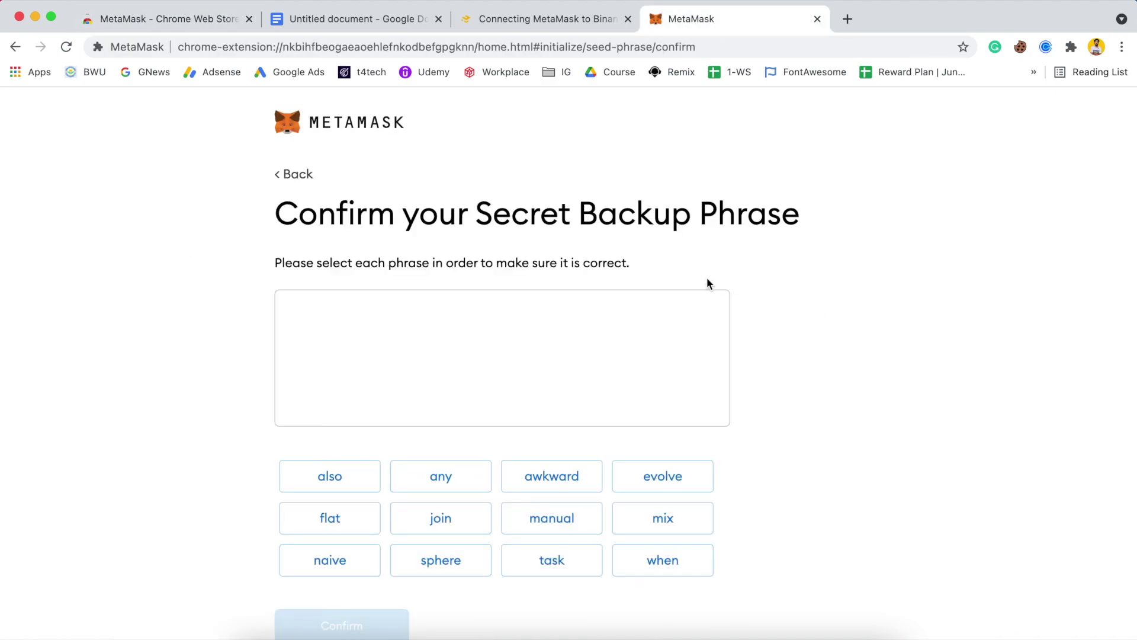
scroll(504, 231, "down", 1)
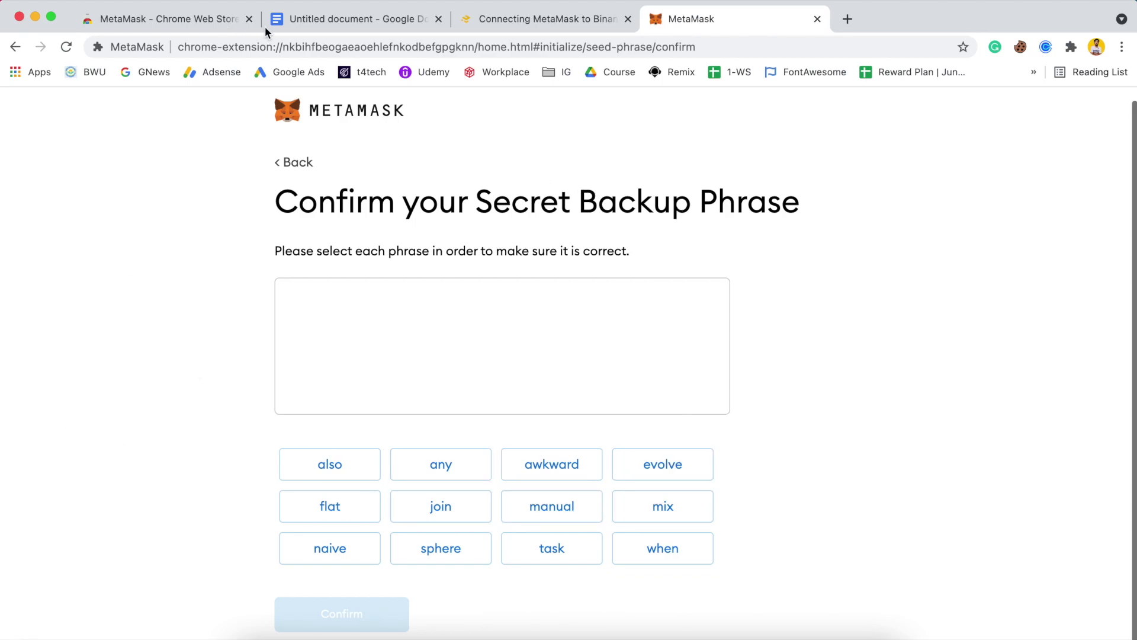
left_click(359, 21)
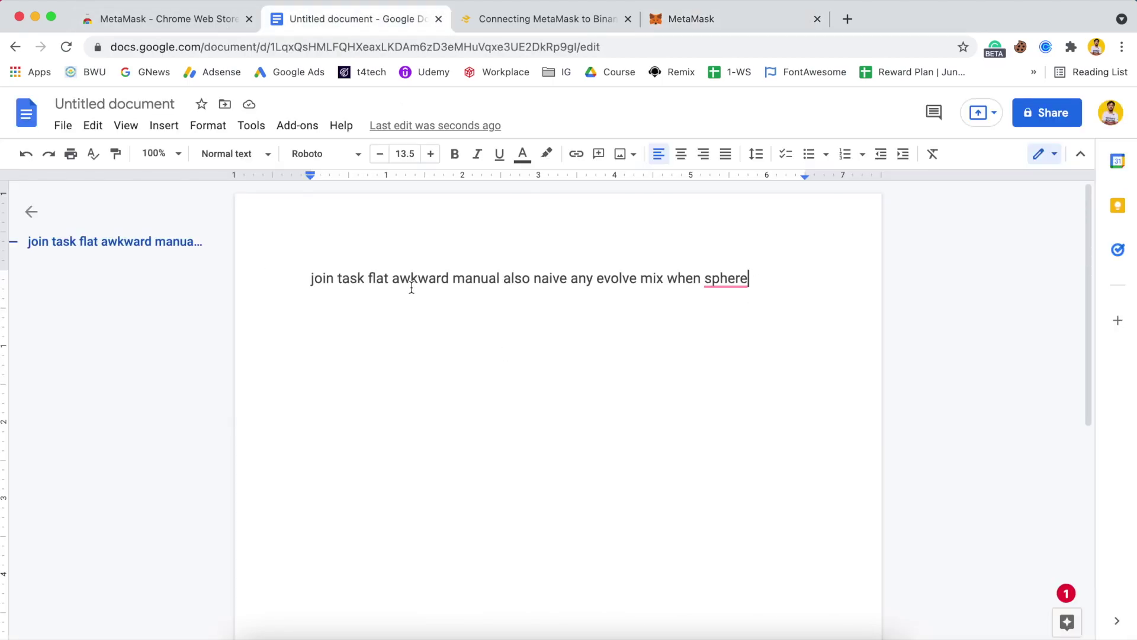
left_click(687, 19)
left_click(441, 505)
left_click(552, 548)
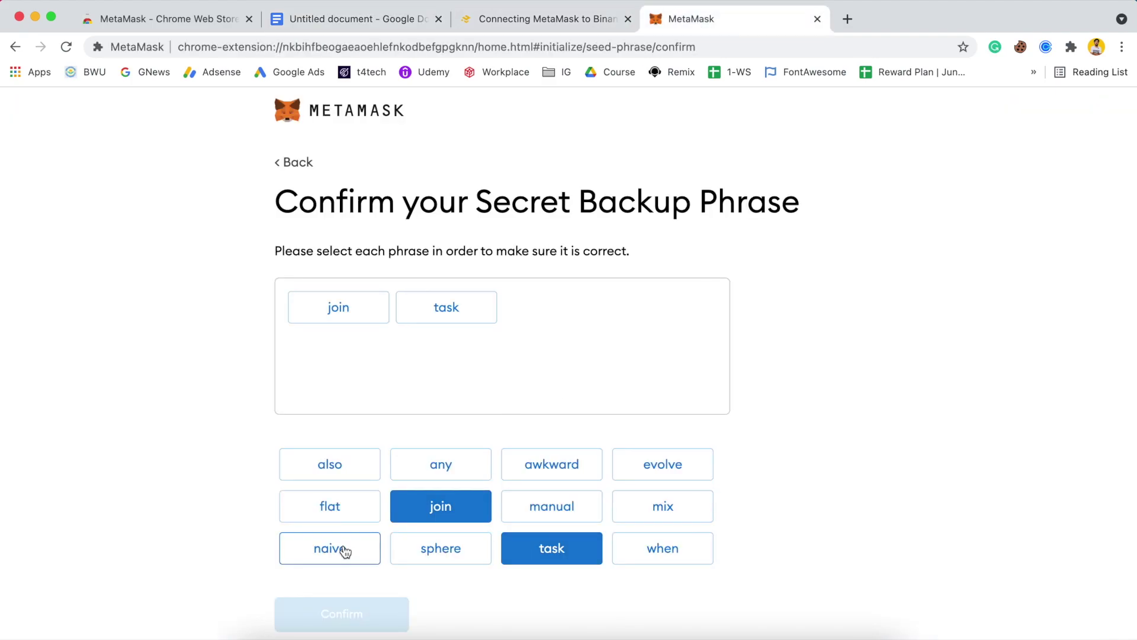
left_click(331, 505)
left_click(368, 24)
left_click(560, 496)
left_click(330, 464)
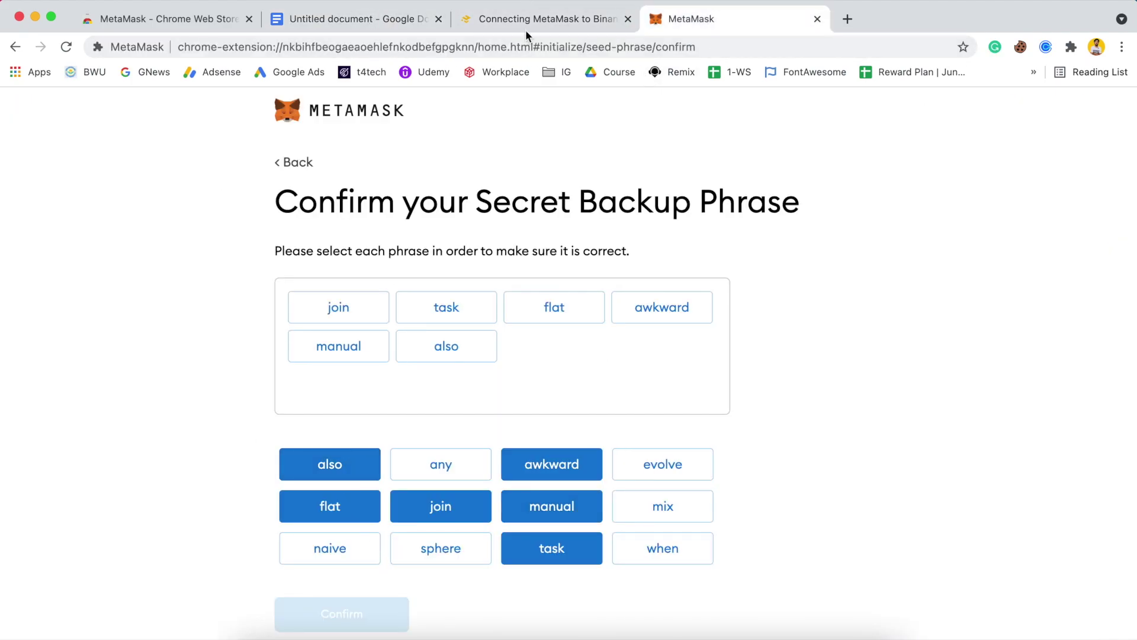
- Select the remaining six words of the secret backup phrase in order, confirm the phrase and finish the wallet setup
left_click(362, 19)
left_click(687, 19)
left_click(301, 545)
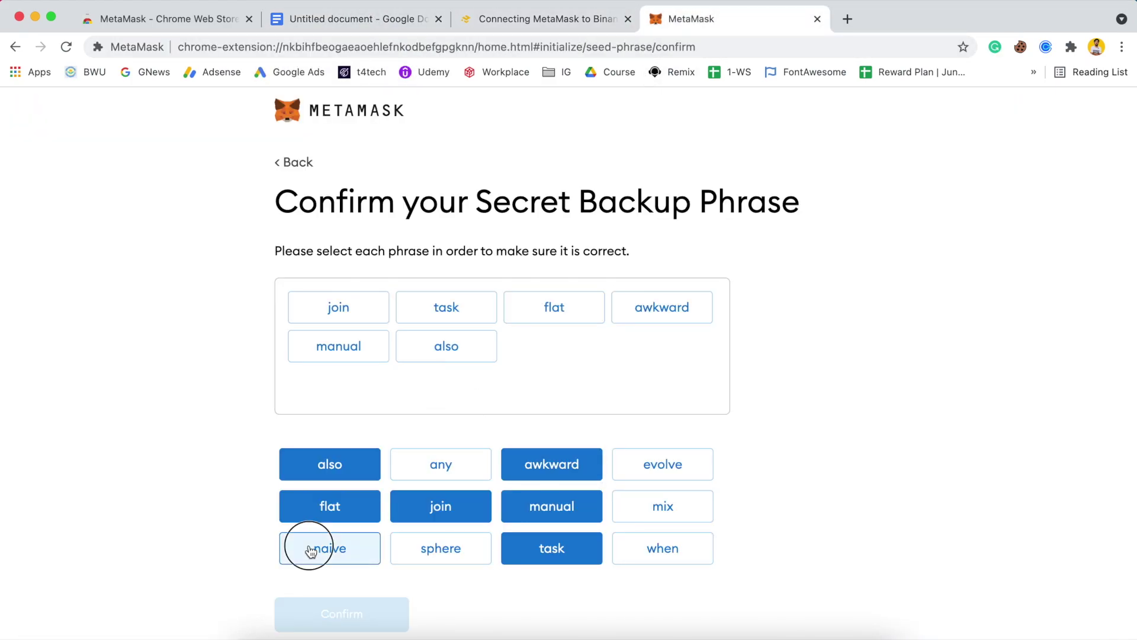
left_click(441, 463)
left_click(662, 464)
left_click(361, 19)
left_click(687, 19)
left_click(662, 496)
left_click(662, 548)
left_click(441, 548)
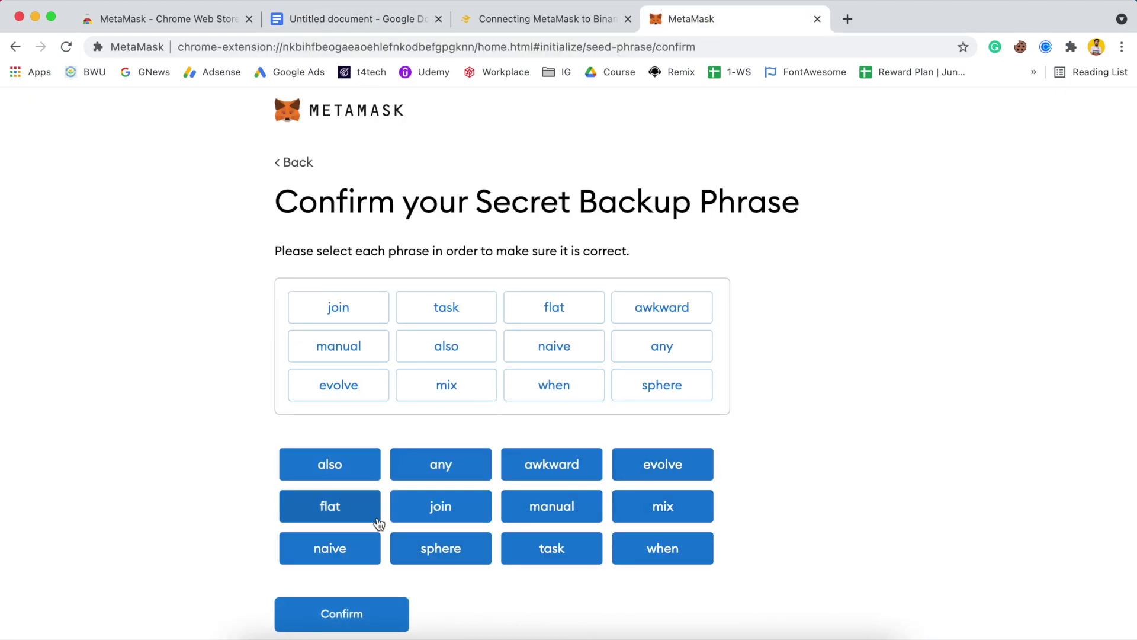
left_click(298, 628)
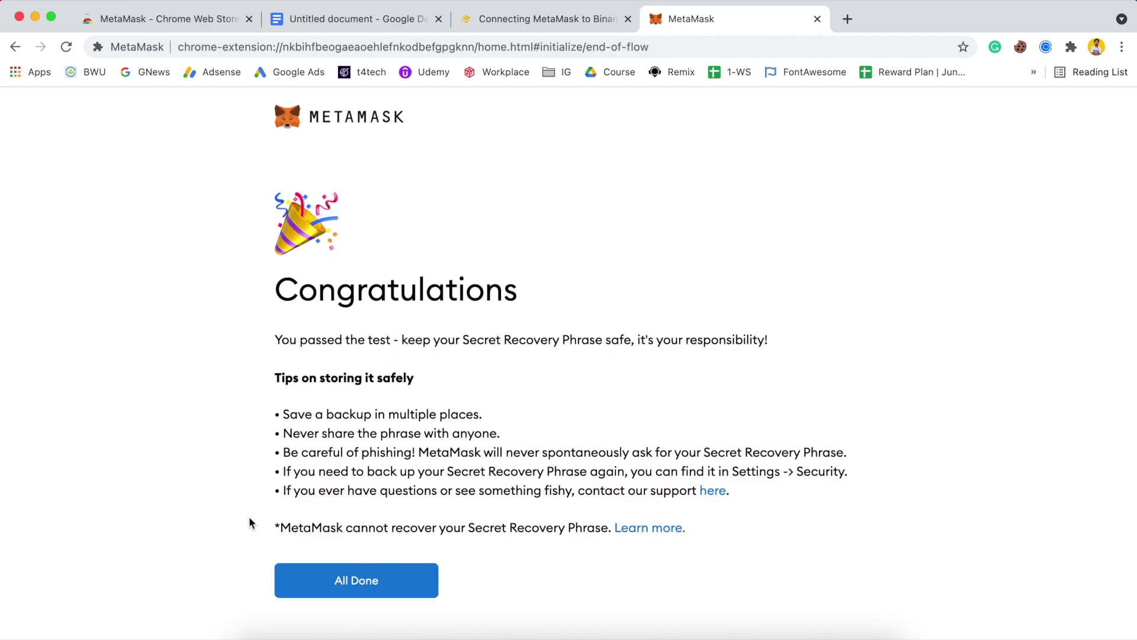
left_click(401, 580)
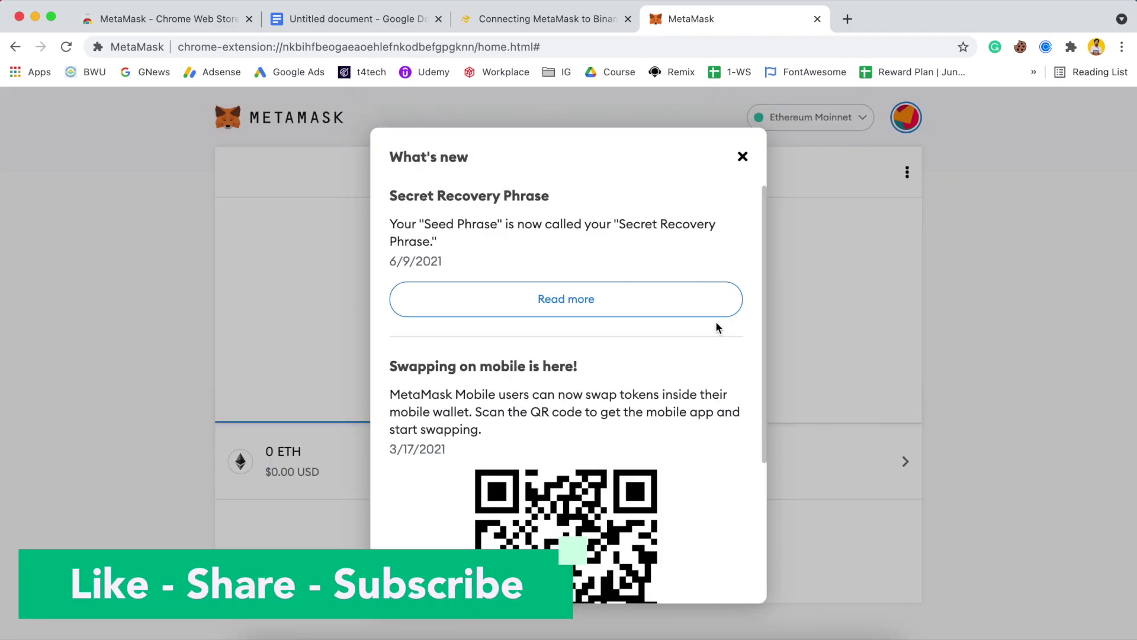
- Look through the What's new notices in the wallet and review the saved backup phrase in the Google Docs document
scroll(666, 323, "down", 5)
scroll(666, 314, "up", 5)
scroll(732, 269, "down", 4)
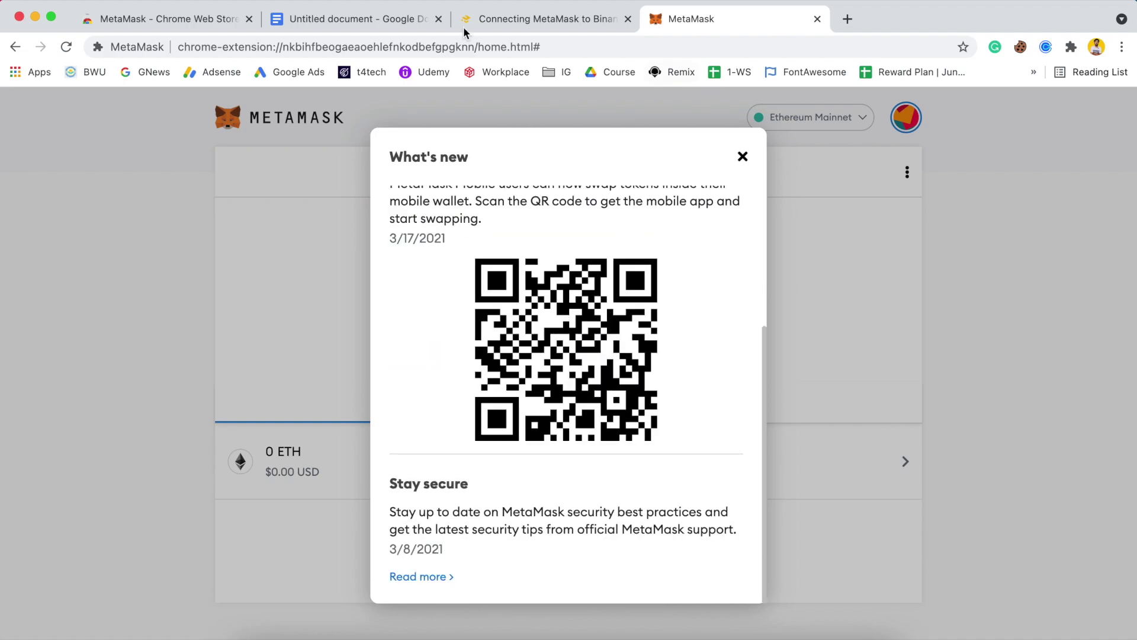
left_click(391, 21)
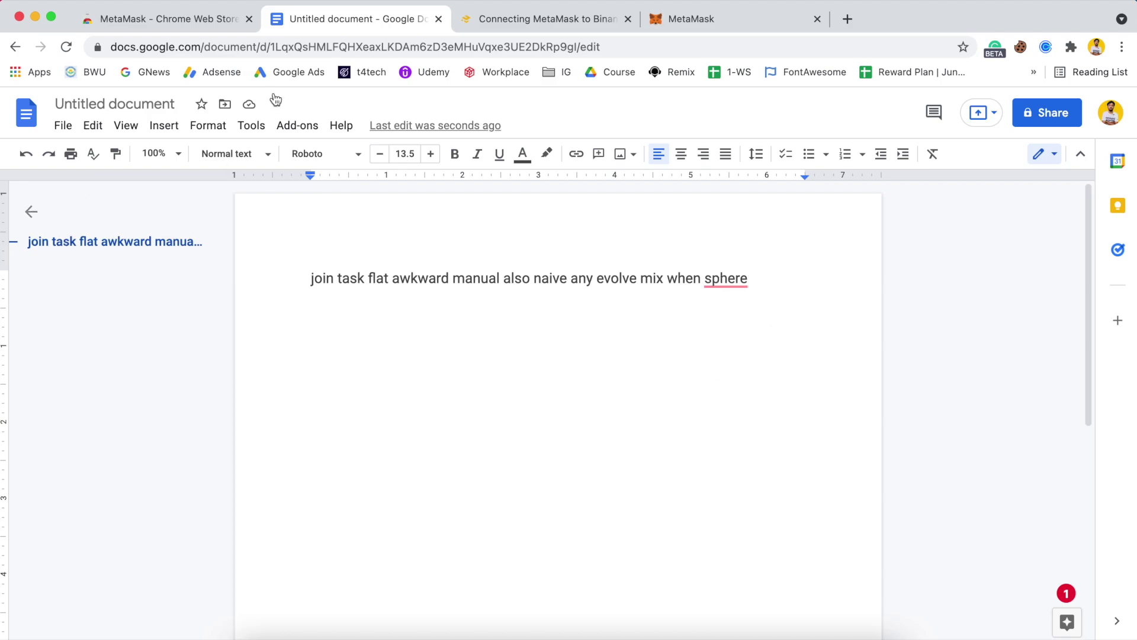
left_click(716, 22)
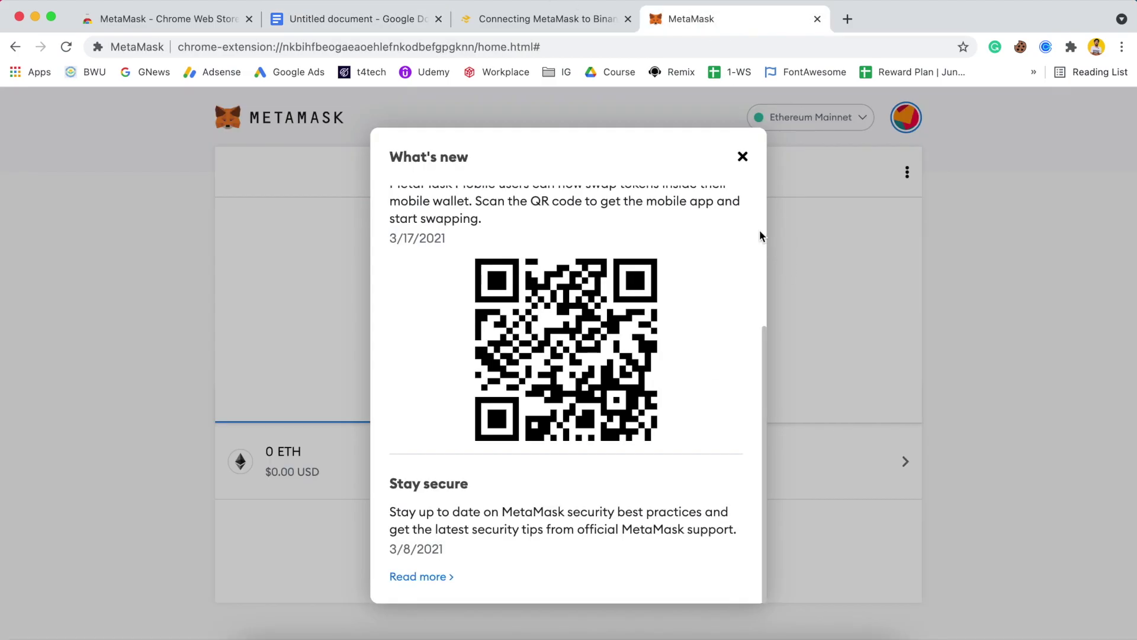
- Close the What's new notices and open the new network form for a custom RPC
left_click(748, 157)
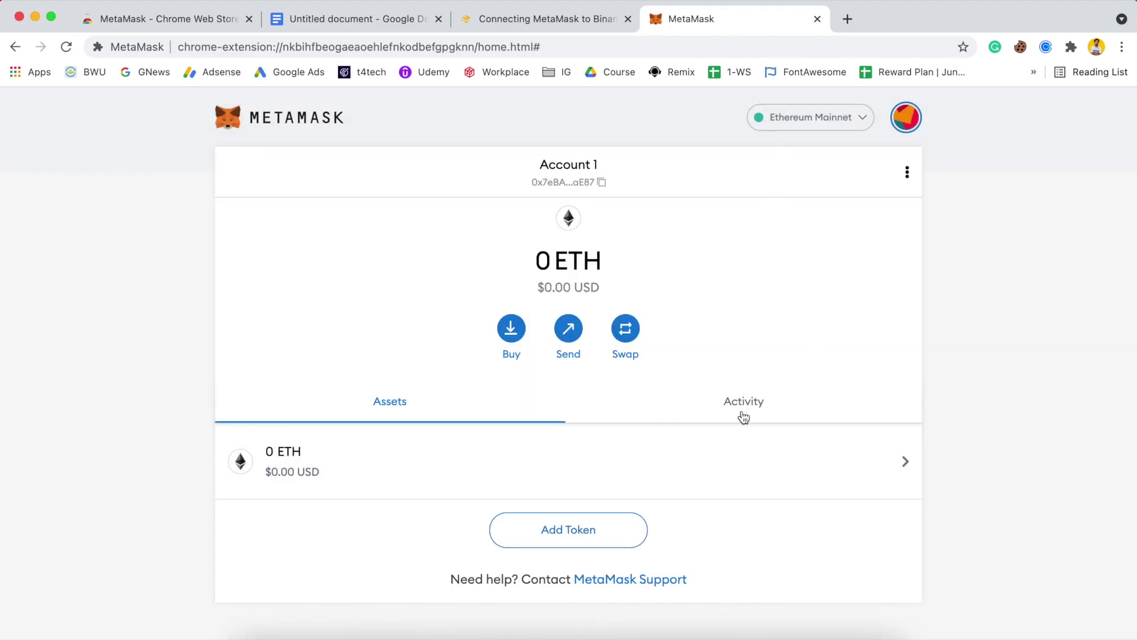
left_click(844, 128)
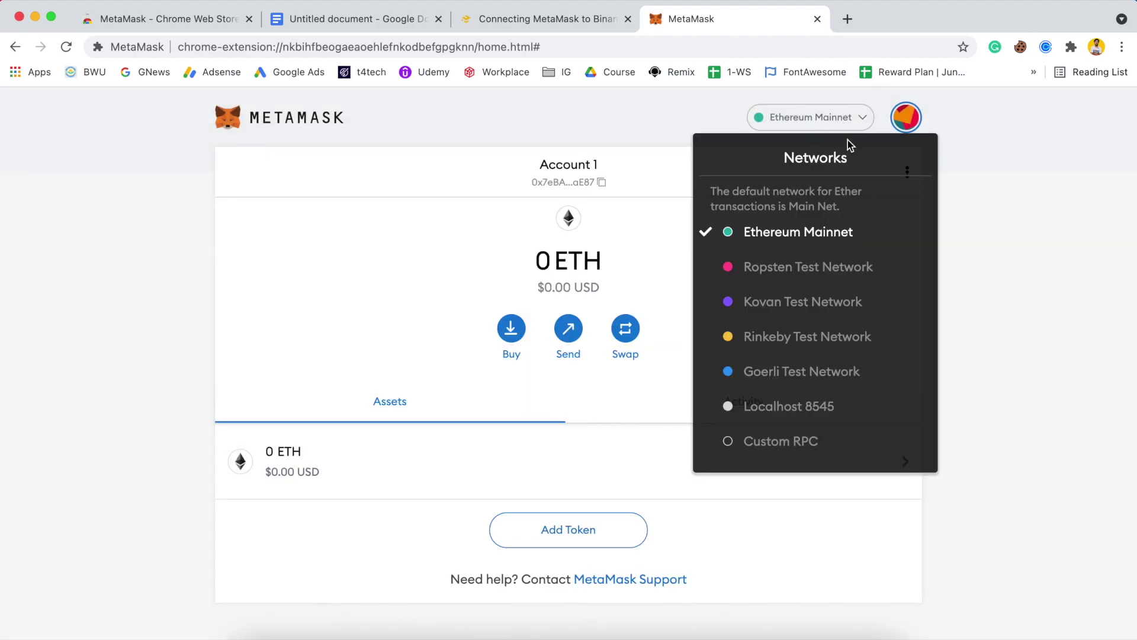
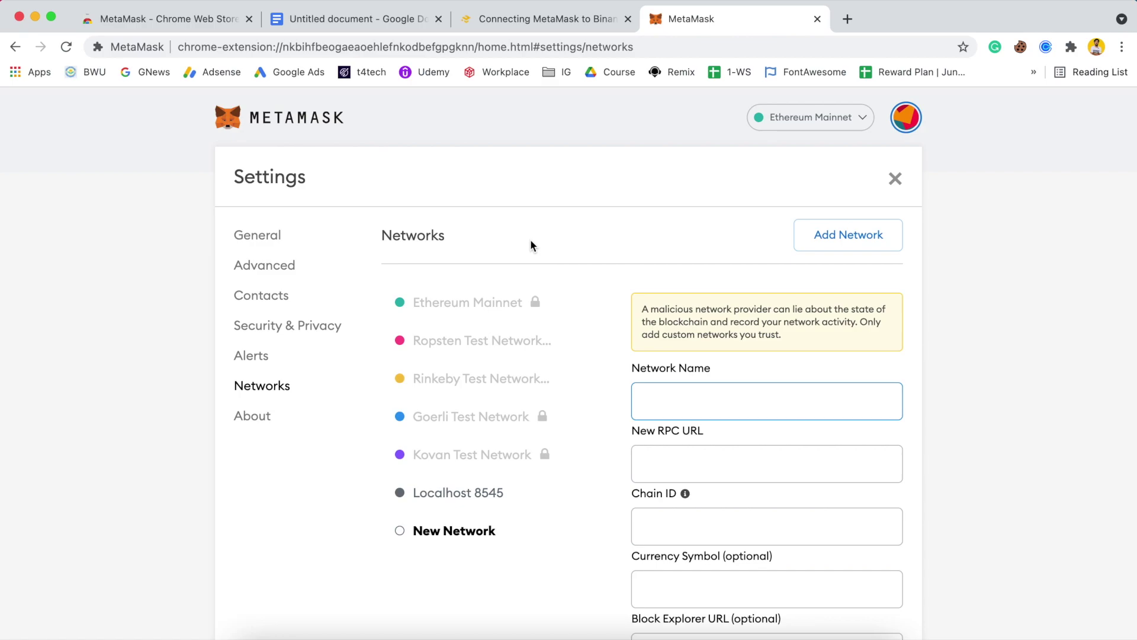
- Switch to the Binance Academy article and find the Mainnet parameters for adding Binance Smart Chain
left_click(548, 18)
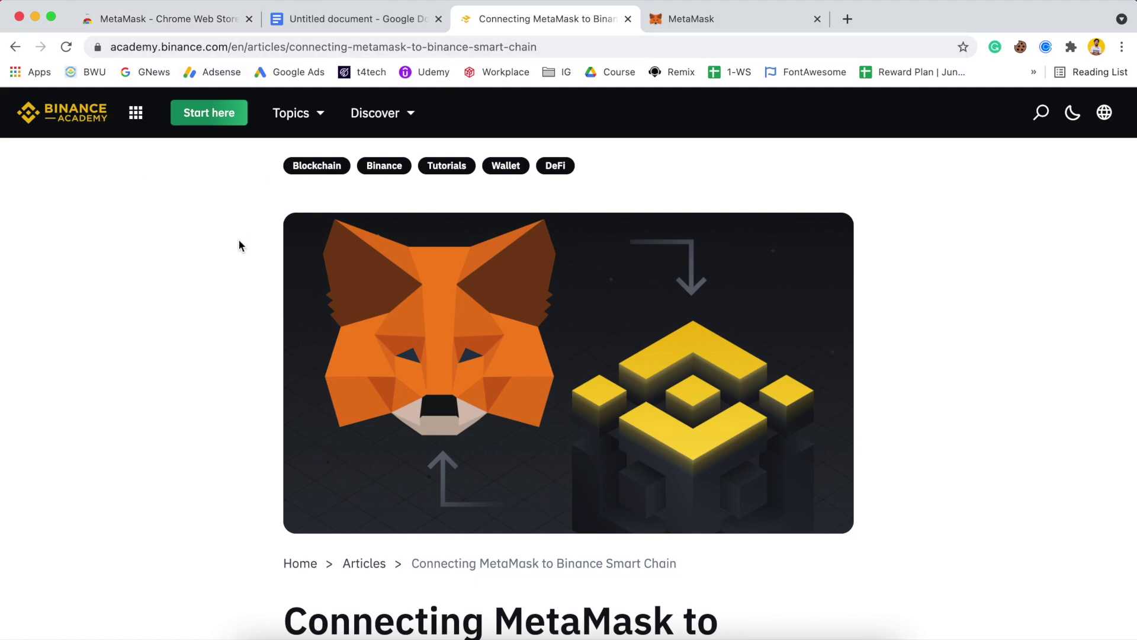
scroll(292, 288, "down", 20)
scroll(293, 294, "down", 16)
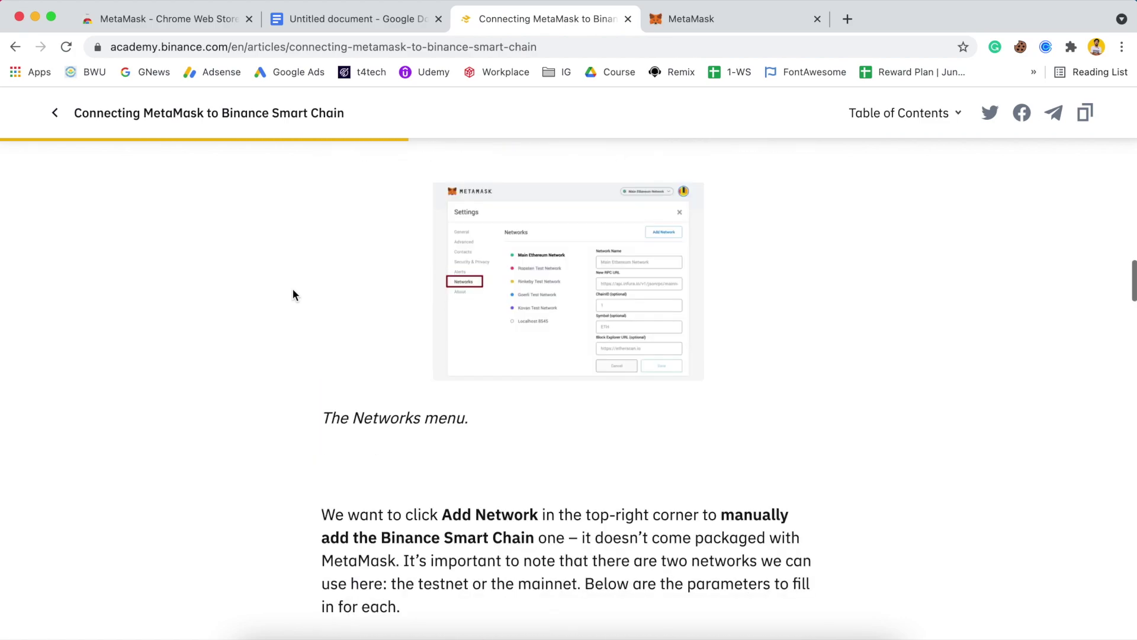
scroll(292, 291, "down", 8)
scroll(292, 290, "up", 2)
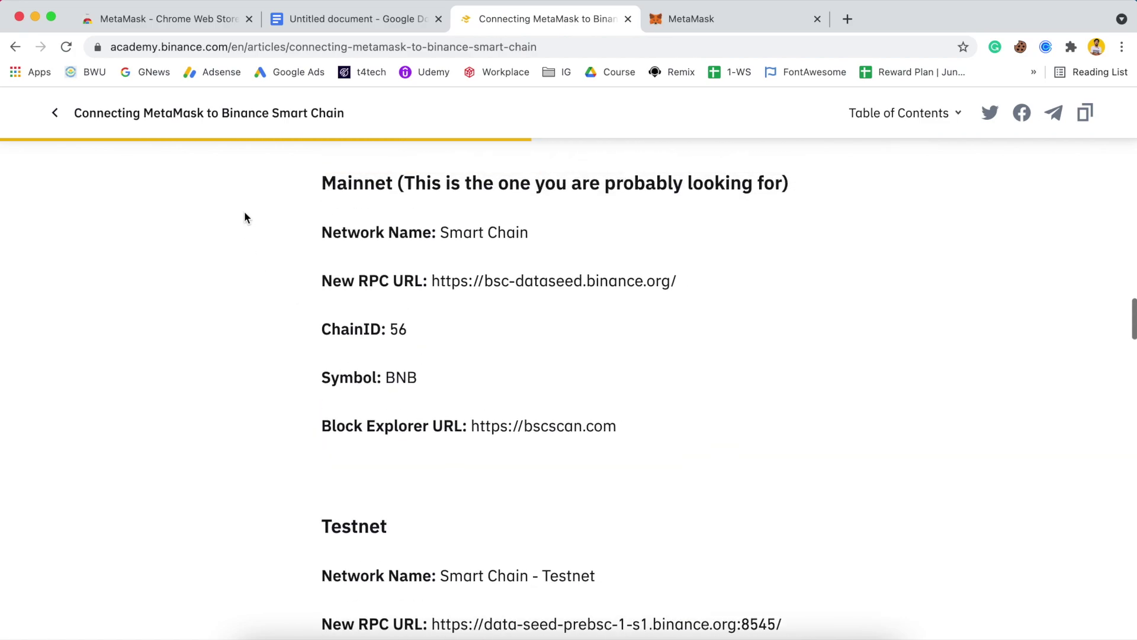
left_click_drag(319, 181, 811, 196)
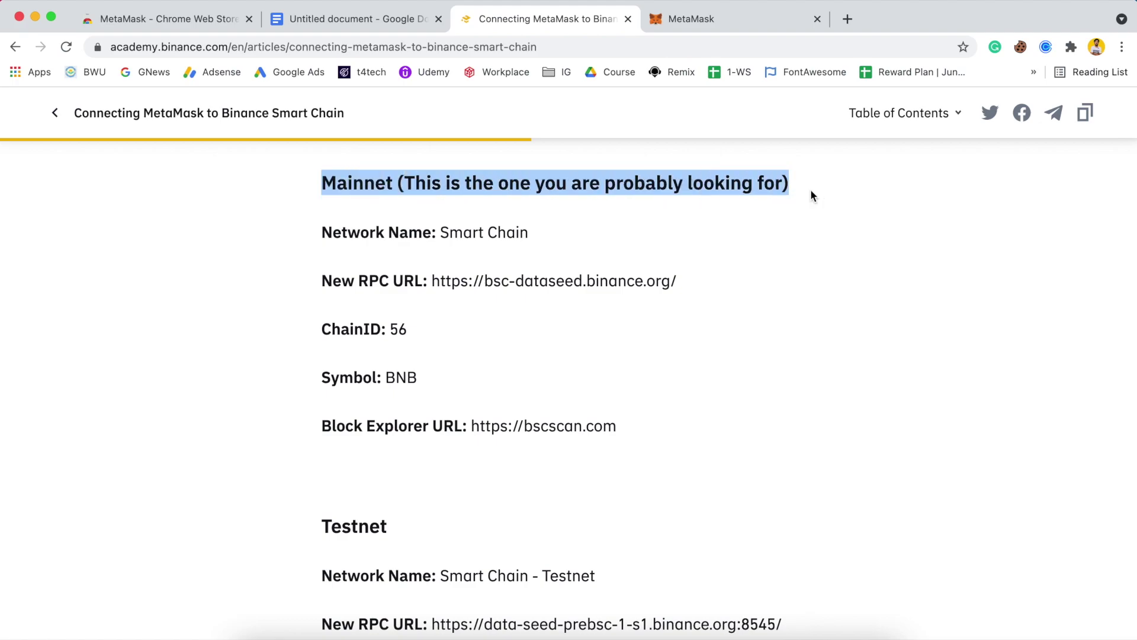
left_click(711, 256)
- Copy the Mainnet network name Smart Chain from the article into the Network Name of the new MetaMask network
left_click_drag(557, 239, 438, 232)
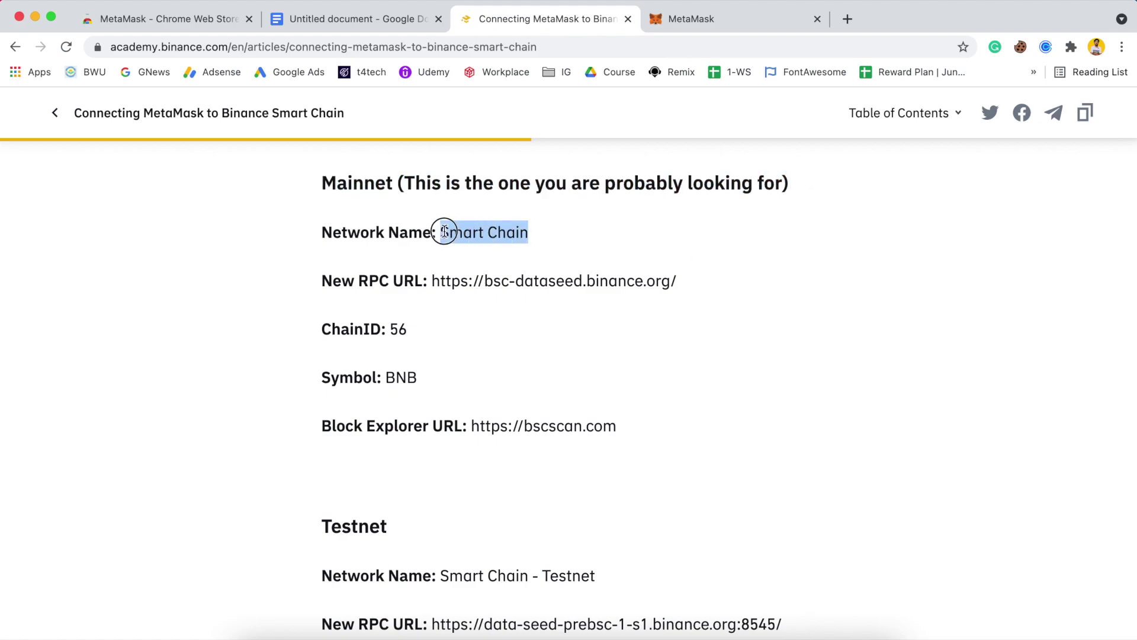
right_click(474, 232)
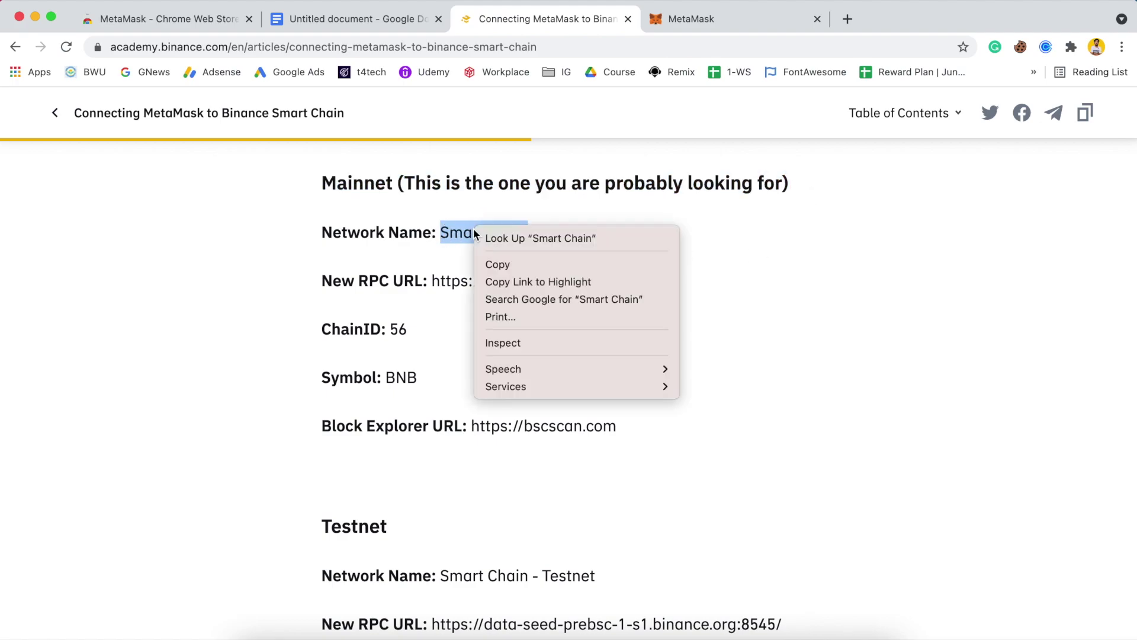
left_click(529, 265)
left_click(711, 21)
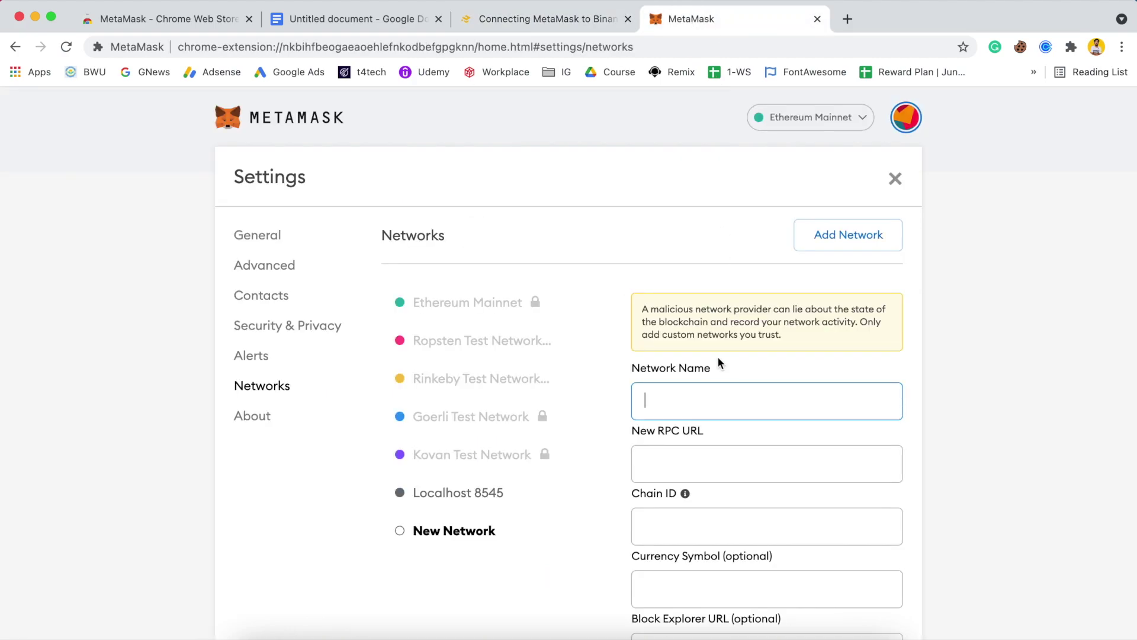
left_click(686, 396)
right_click(687, 396)
left_click(711, 509)
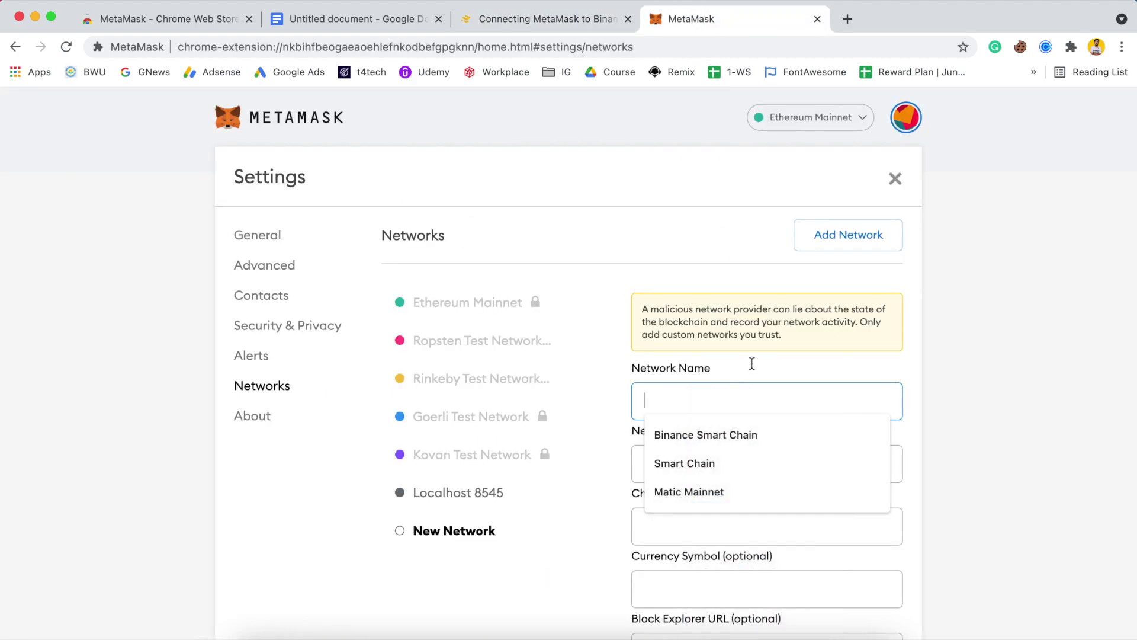
scroll(753, 365, "down", 1)
left_click(679, 410)
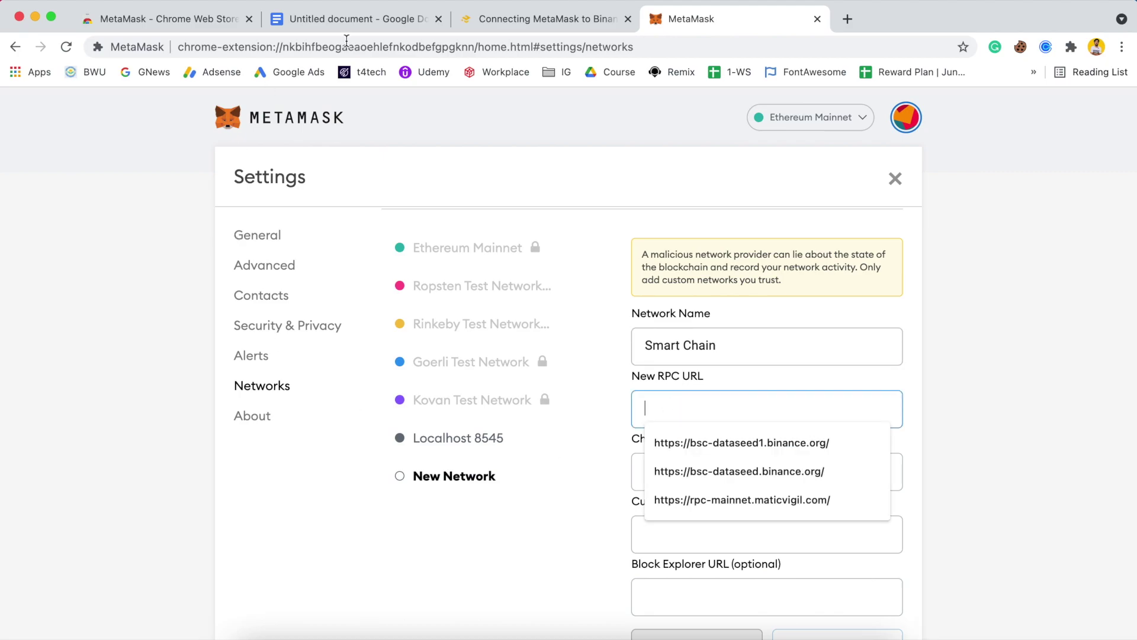
key("ctrl+shift+Tab")
left_click_drag(677, 280, 432, 282)
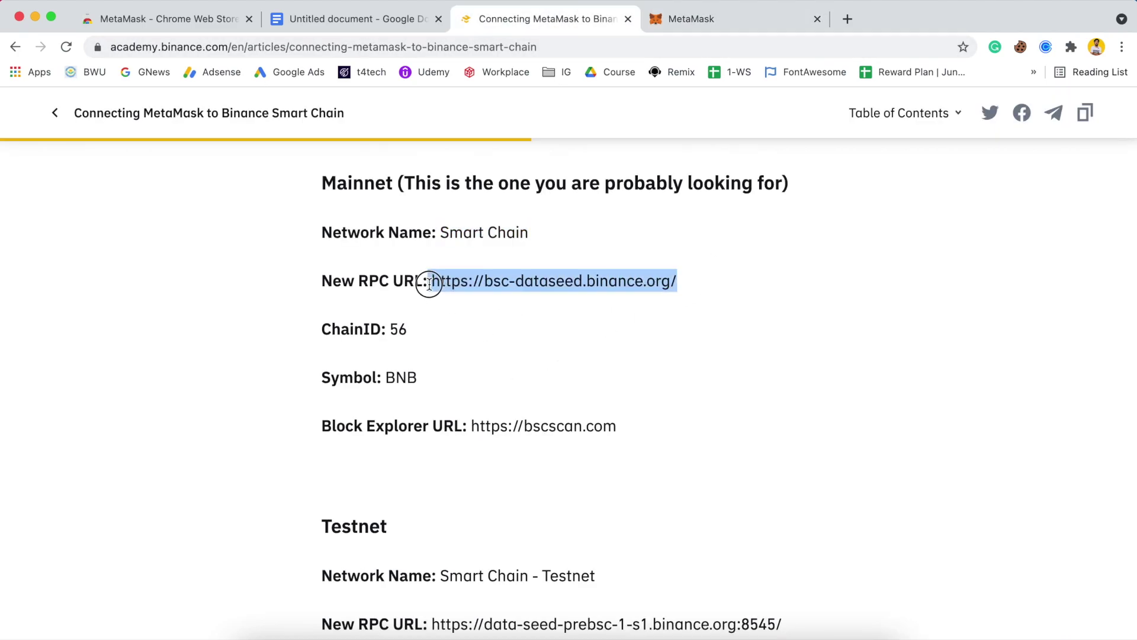
right_click(481, 282)
left_click(550, 318)
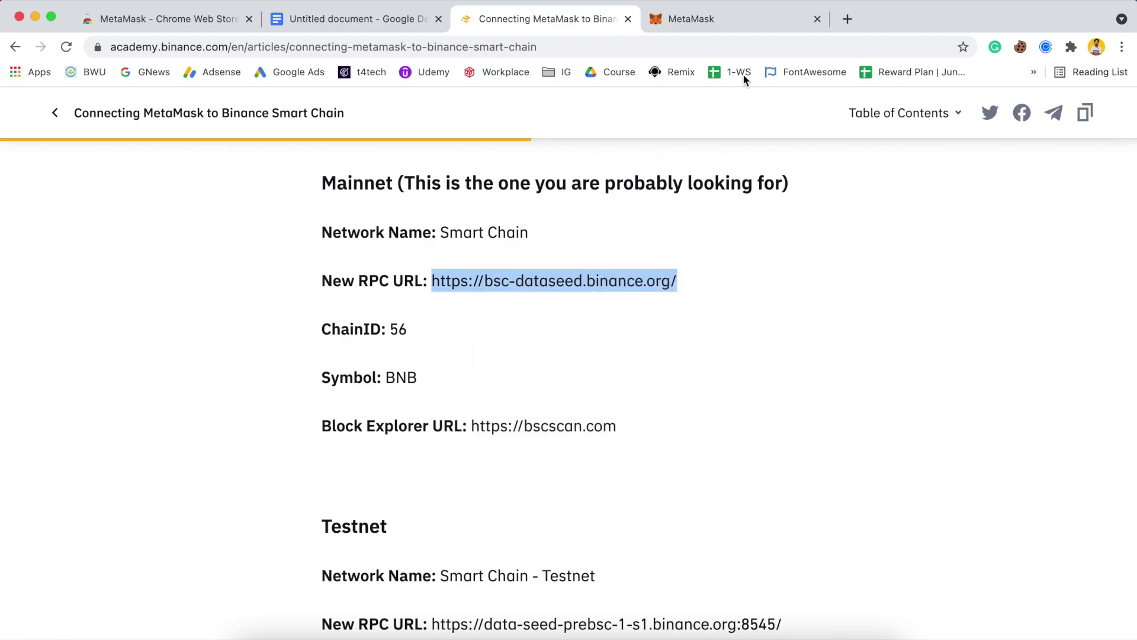
left_click(731, 27)
right_click(732, 408)
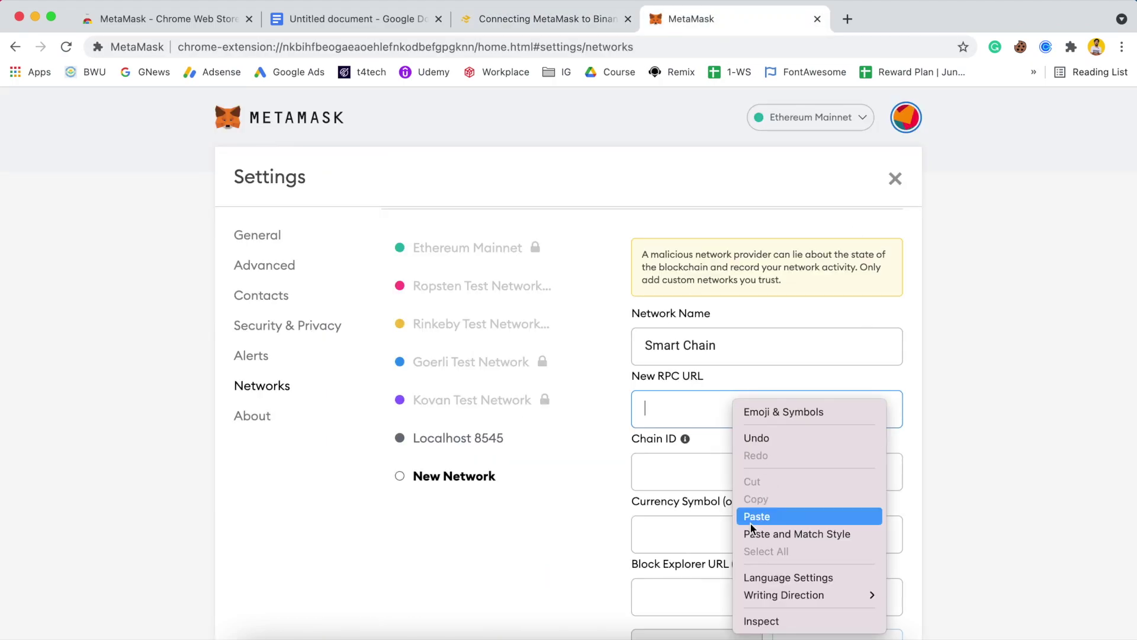
left_click(753, 516)
- Set the new network's Chain ID to 56, copied from the article's Mainnet parameters
scroll(937, 391, "down", 1)
left_click(773, 434)
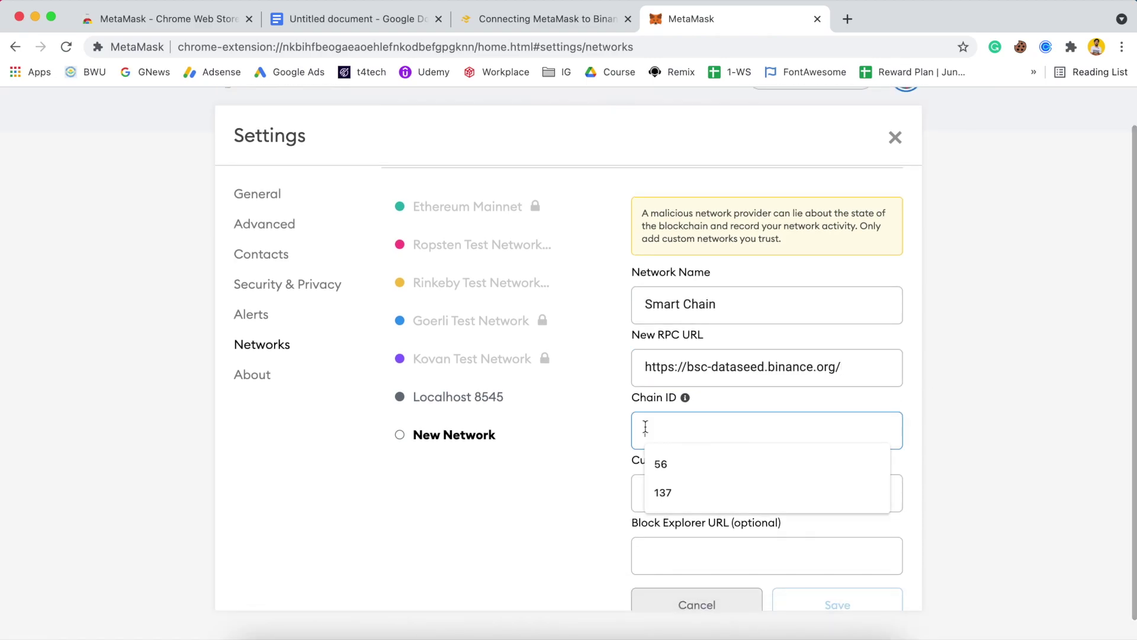
left_click(520, 30)
double_click(397, 330)
right_click(397, 335)
left_click(459, 365)
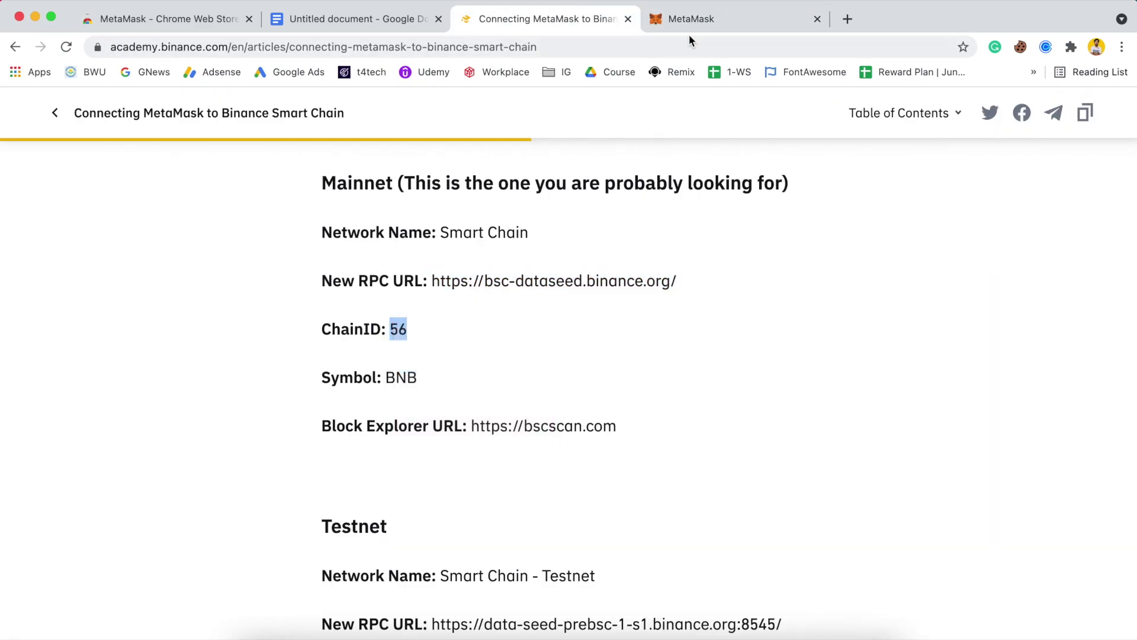
left_click(699, 19)
right_click(767, 436)
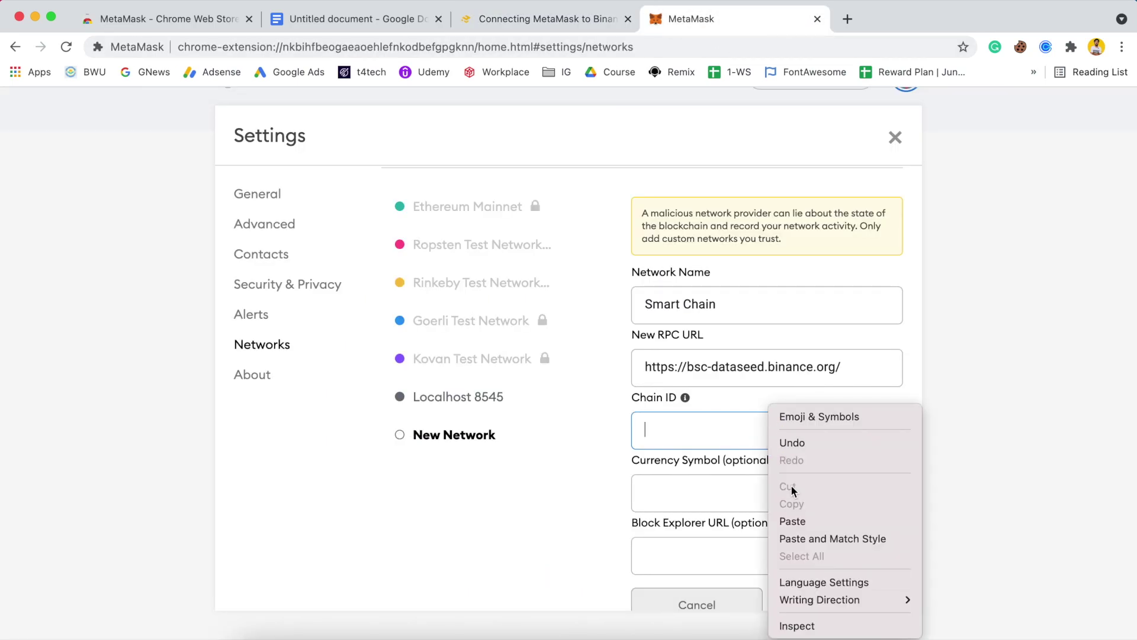
left_click(791, 519)
- Set the new network's currency symbol to BNB, copied from the article's Mainnet parameters
left_click(754, 496)
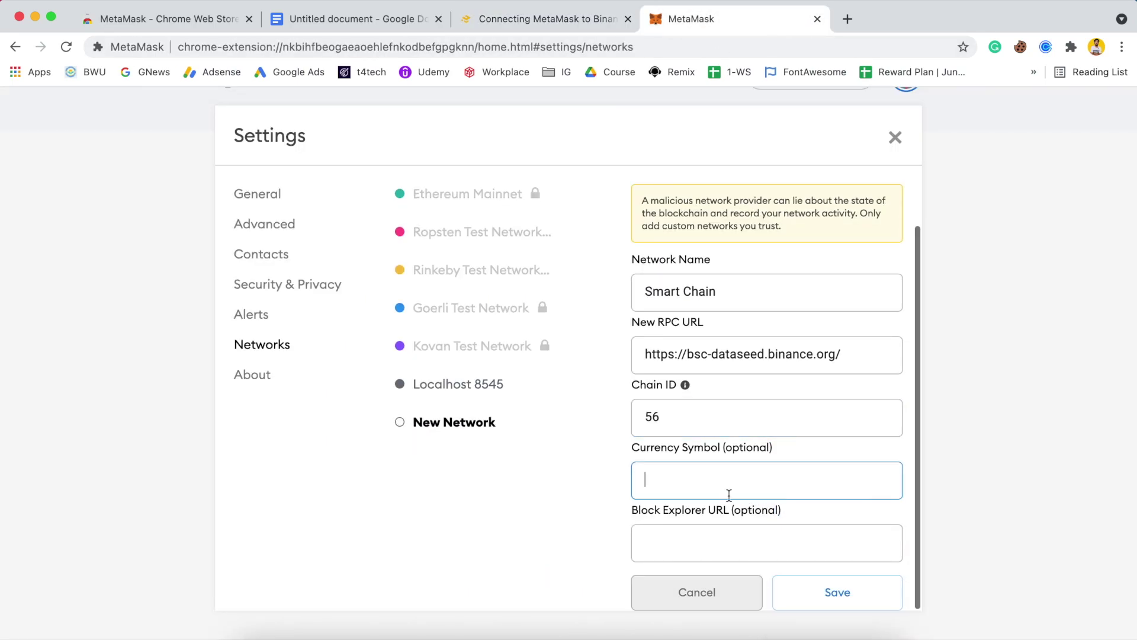
left_click(517, 19)
left_click_drag(483, 365, 390, 375)
left_click(444, 393)
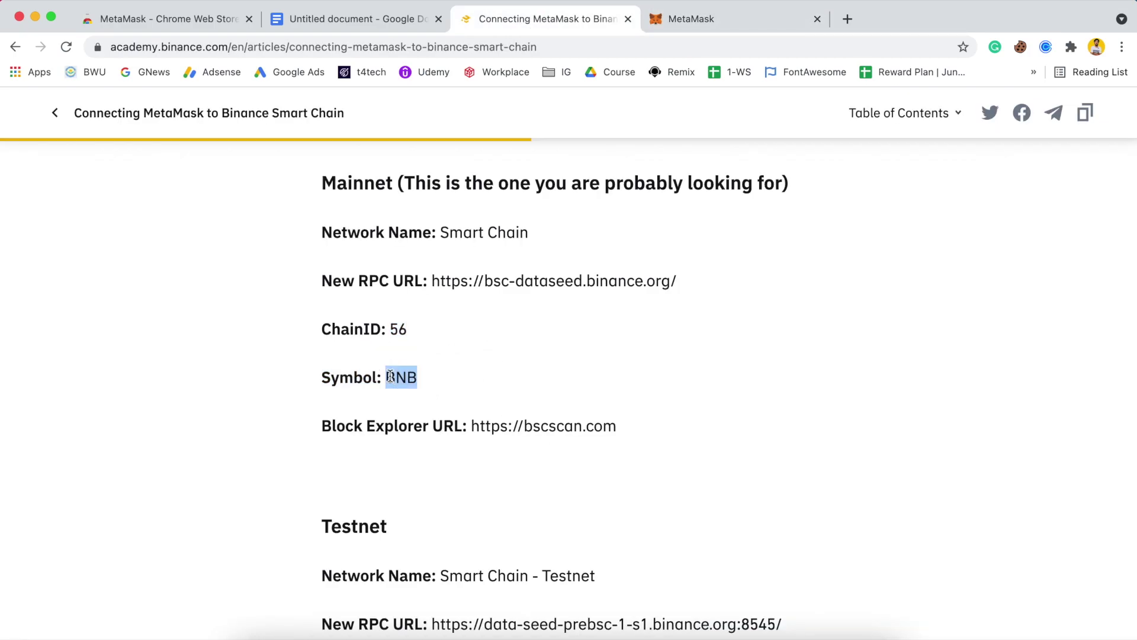
right_click(390, 376)
left_click(403, 409)
left_click(756, 20)
right_click(747, 484)
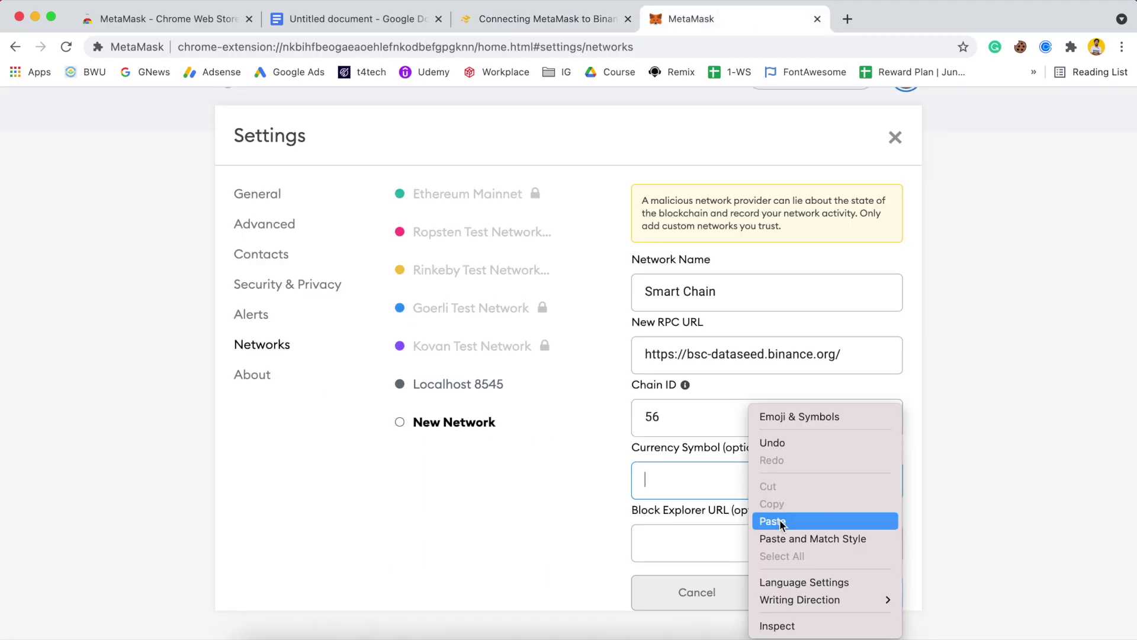
left_click(770, 518)
left_click(718, 538)
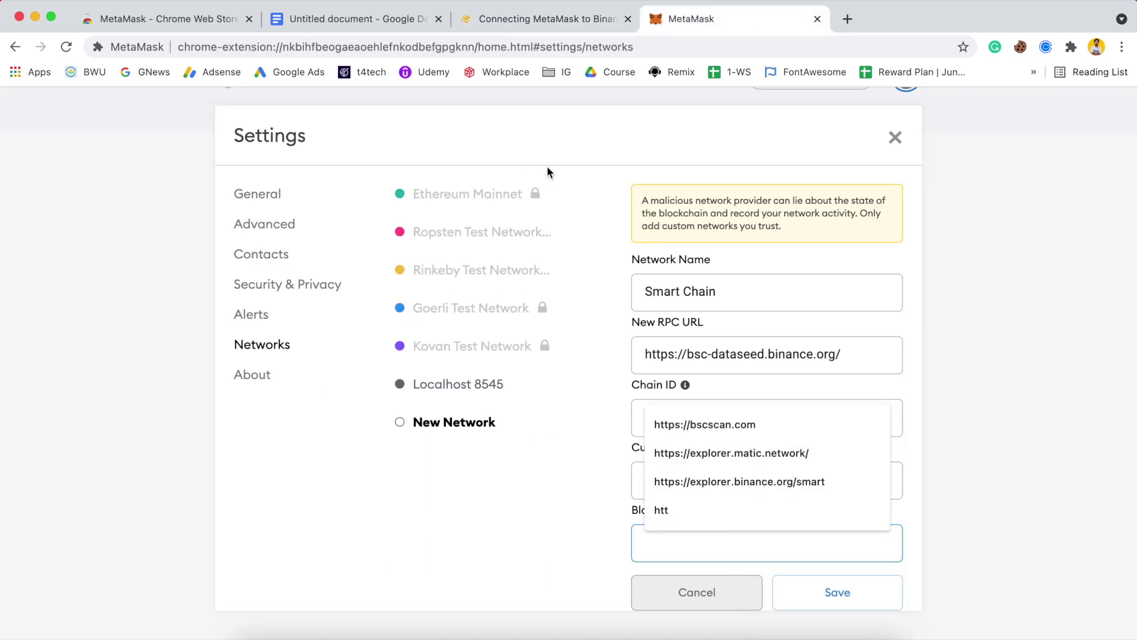
left_click(710, 427)
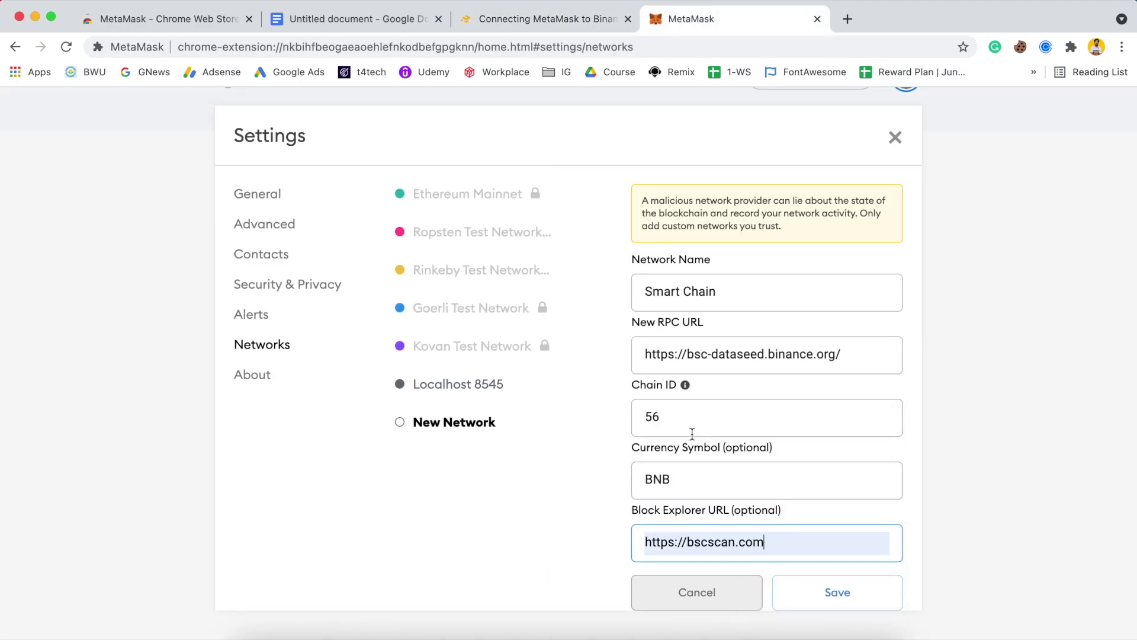
left_click(535, 21)
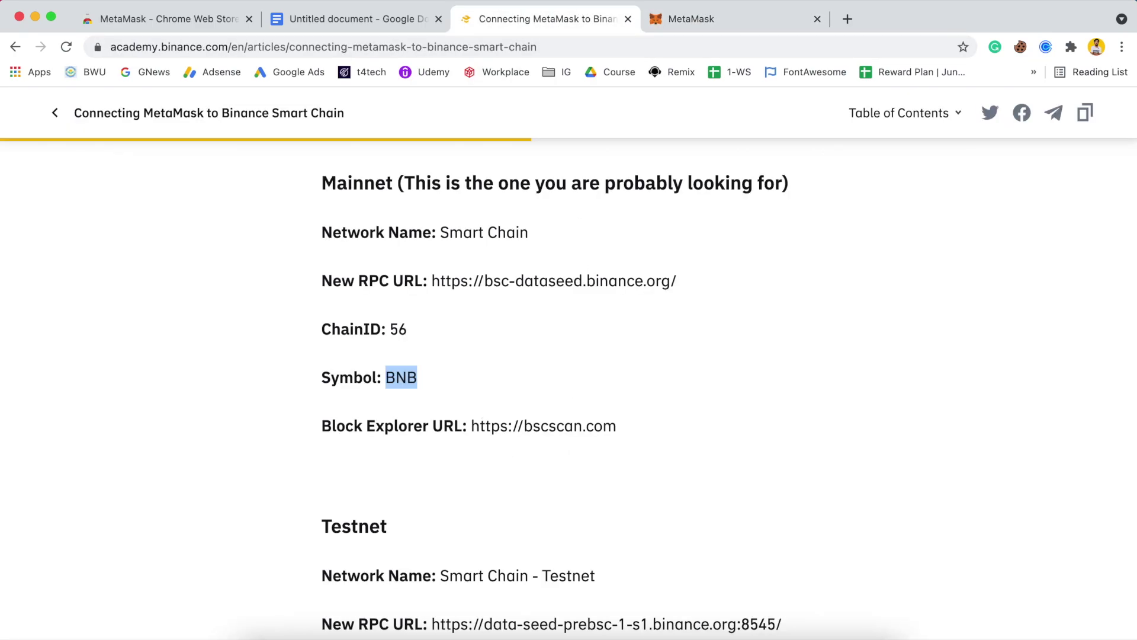
left_click(774, 24)
scroll(958, 317, "down", 1)
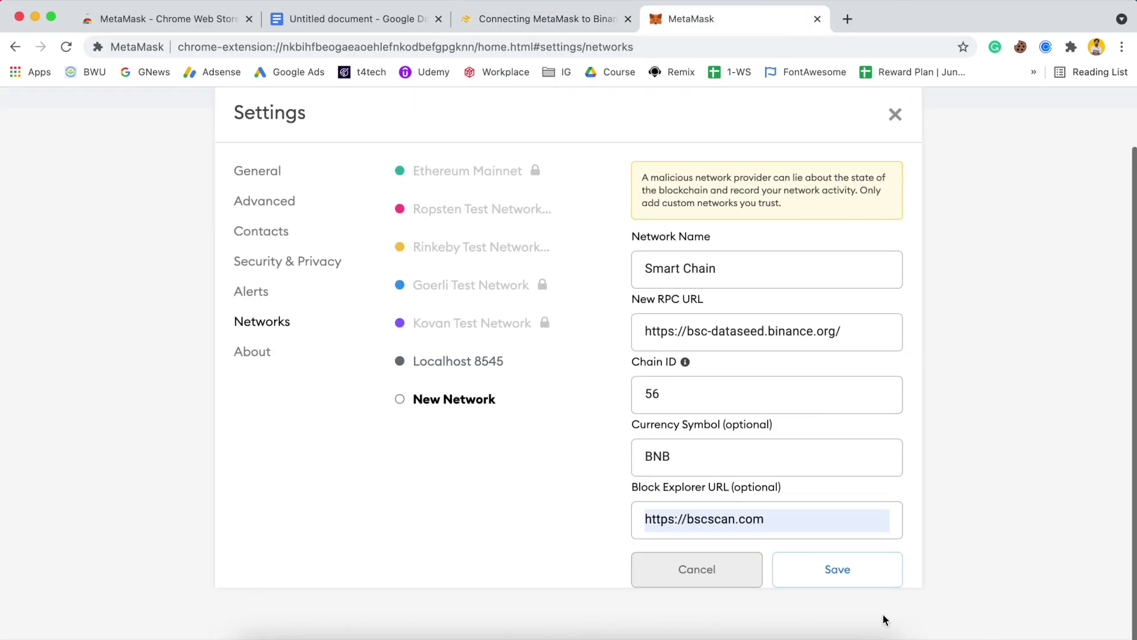
left_click(838, 569)
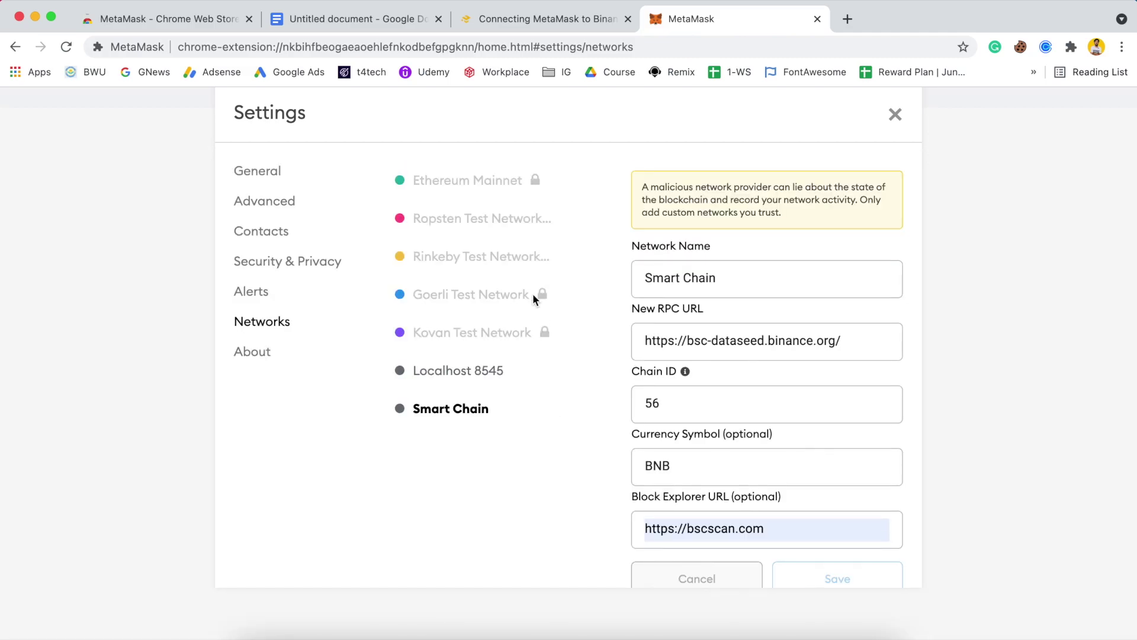
- Close the settings and check the Smart Chain entry in the wallet's network list
left_click(893, 114)
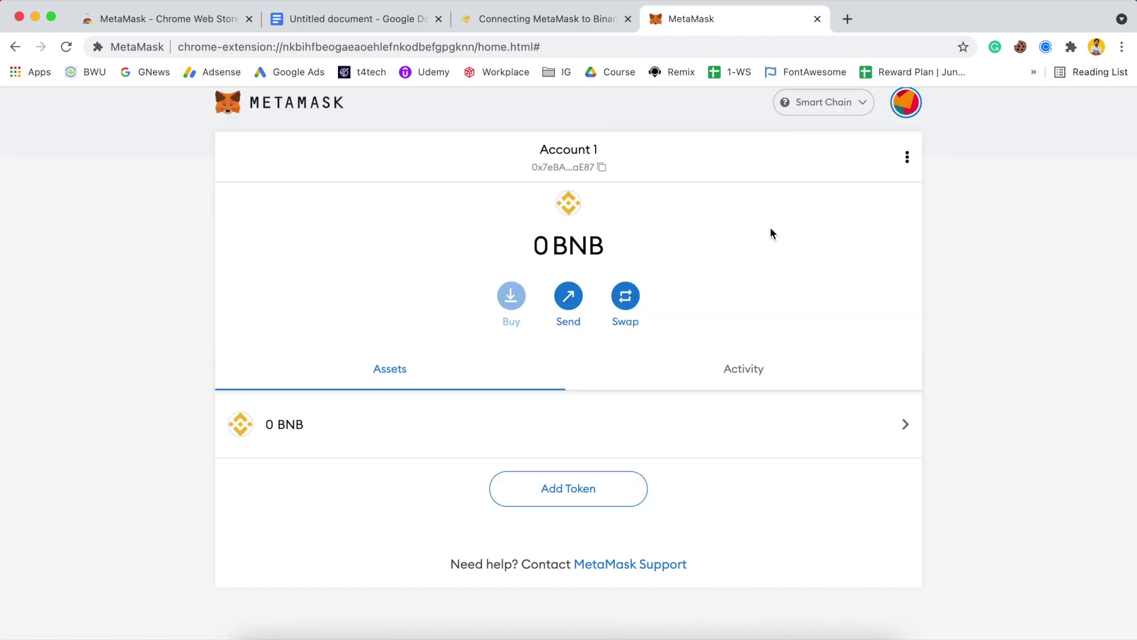
left_click(829, 103)
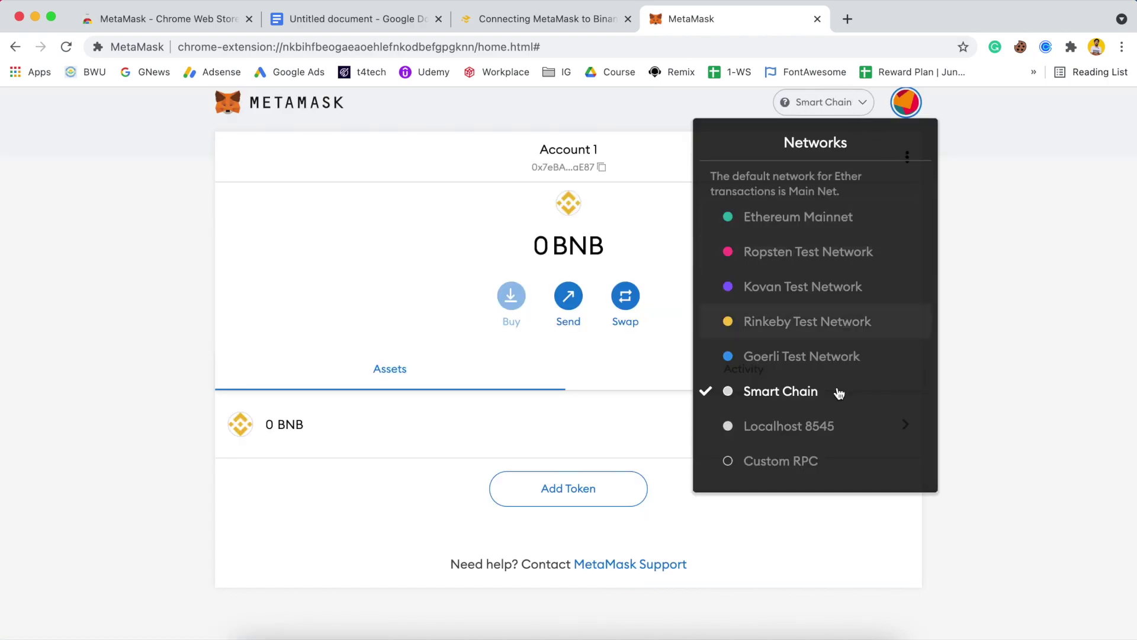
left_click(432, 267)
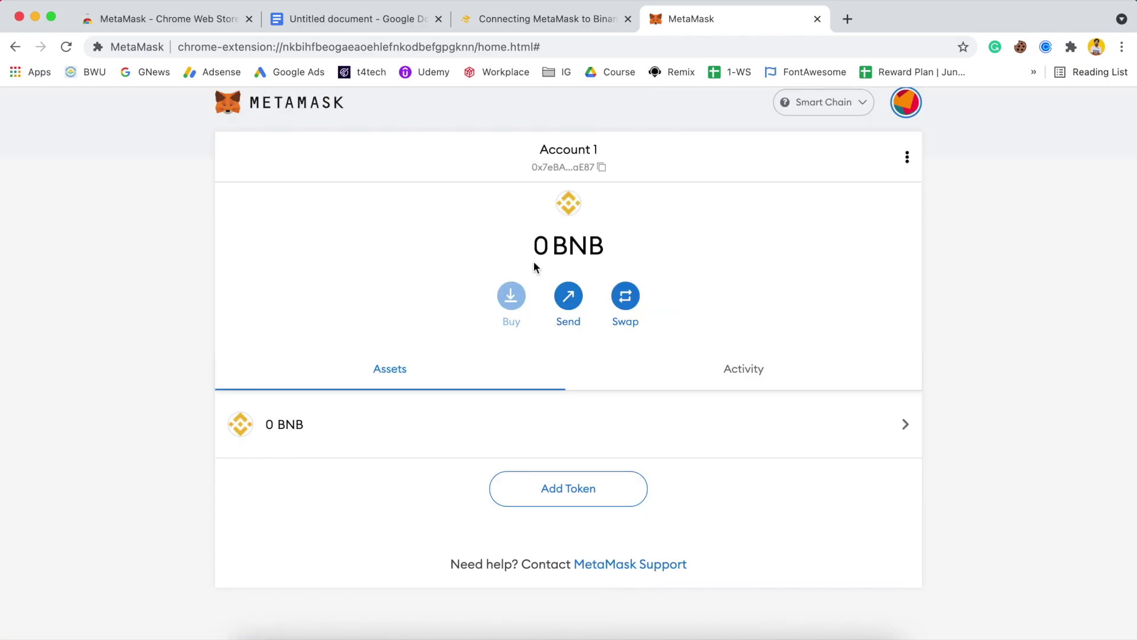